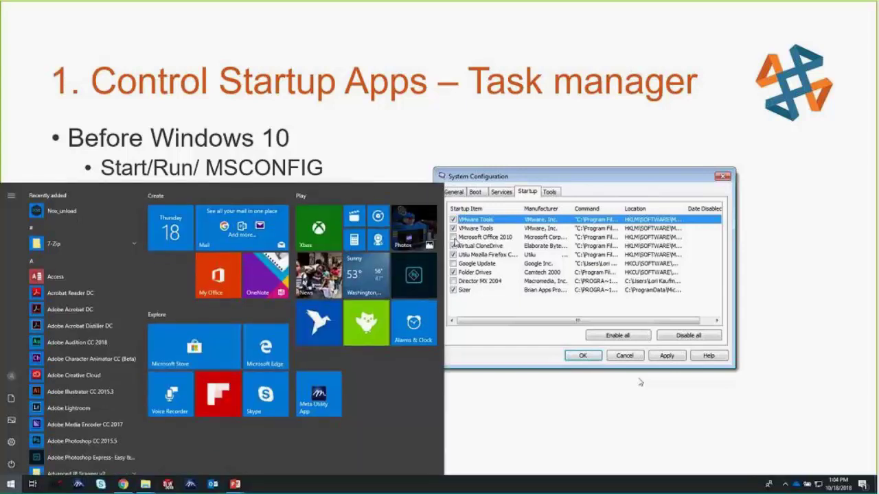
# - Find msconfig through the Windows search and open System Configuration
pyautogui.write('run')
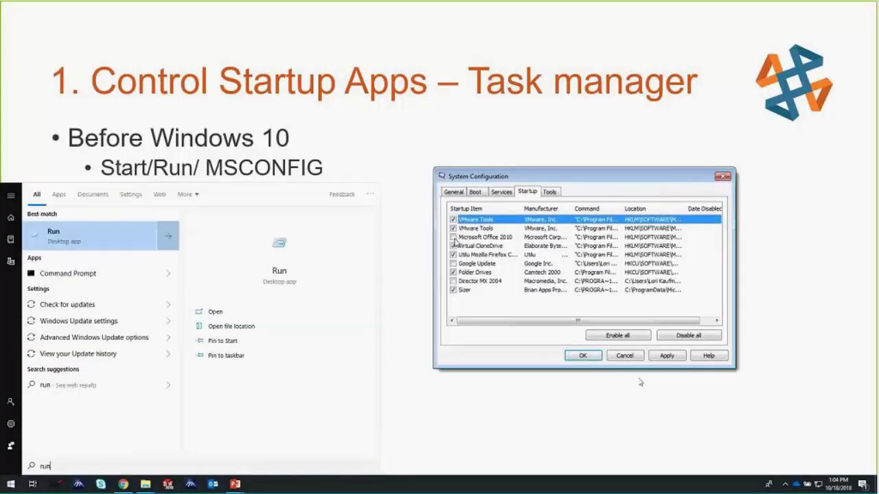
pyautogui.press('BackSpace')
pyautogui.press('BackSpace')
pyautogui.press('BackSpace')
pyautogui.write('co')
pyautogui.press('BackSpace')
pyautogui.press('BackSpace')
pyautogui.write('msconfig')
pyautogui.press('Return')
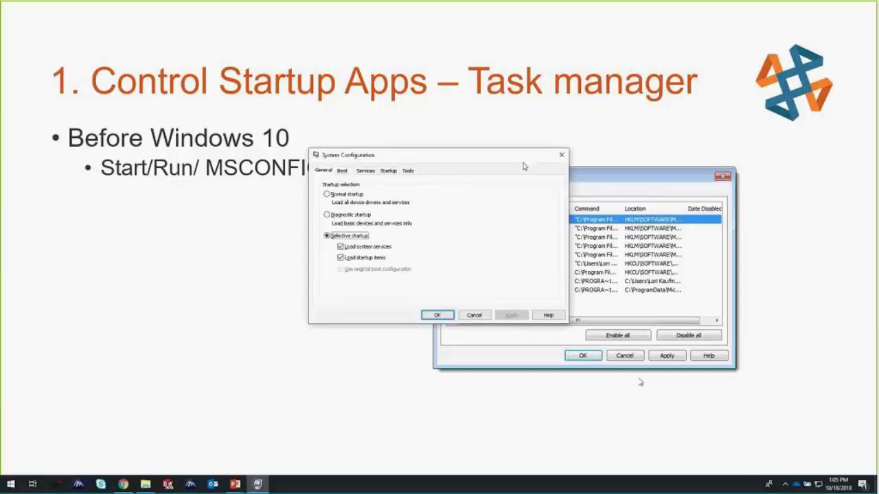
pyautogui.click(486, 192)
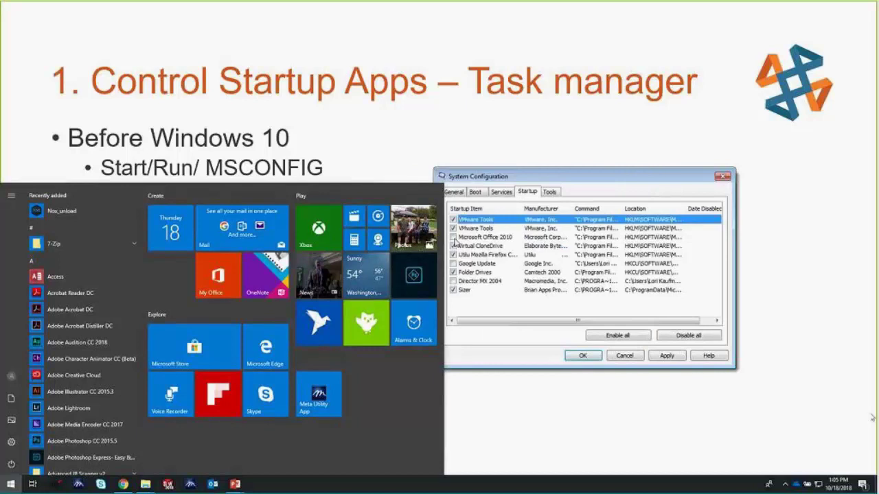
# - Open Task Manager and review the full list of startup apps
pyautogui.rightClick(838, 486)
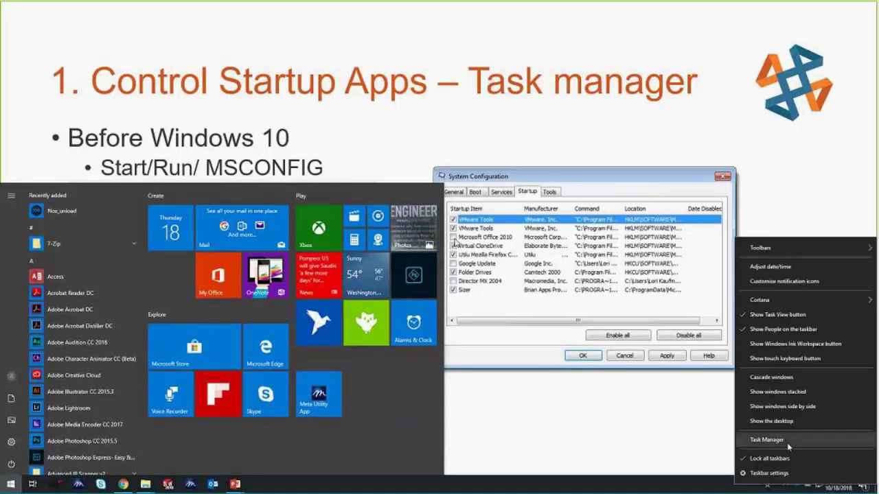
pyautogui.click(786, 444)
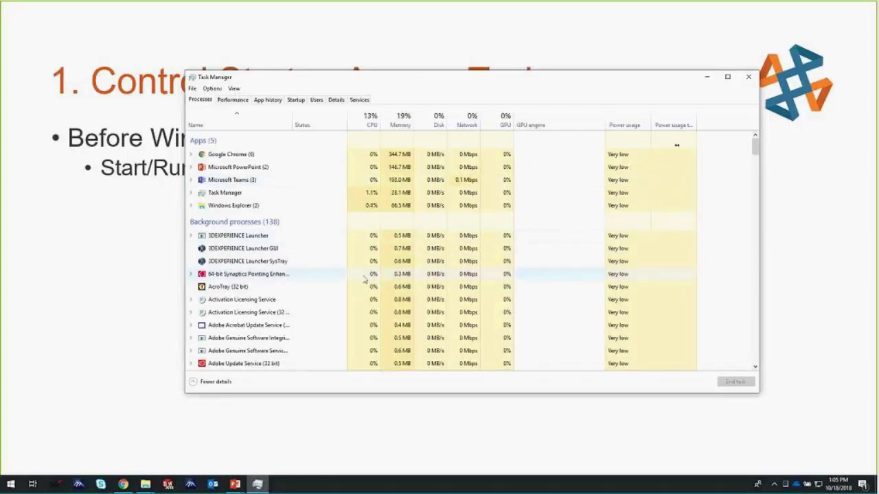
pyautogui.click(298, 103)
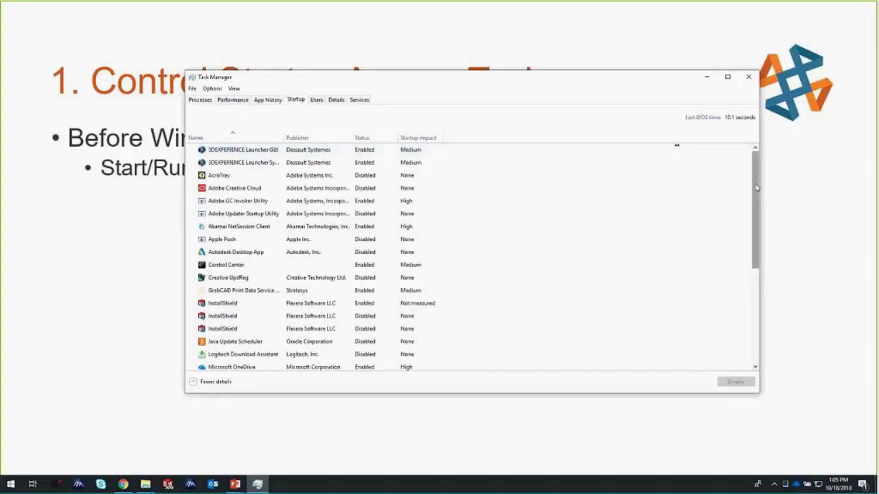
pyautogui.moveTo(756, 187); pyautogui.dragTo(743, 283)
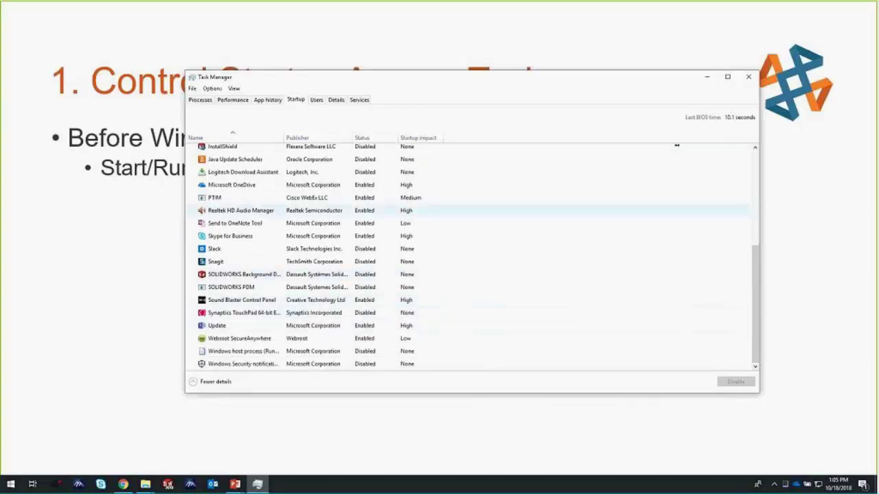
# - Disable the Send to OneNote Tool startup app in Task Manager
pyautogui.click(366, 228)
pyautogui.rightClick(366, 226)
pyautogui.click(393, 230)
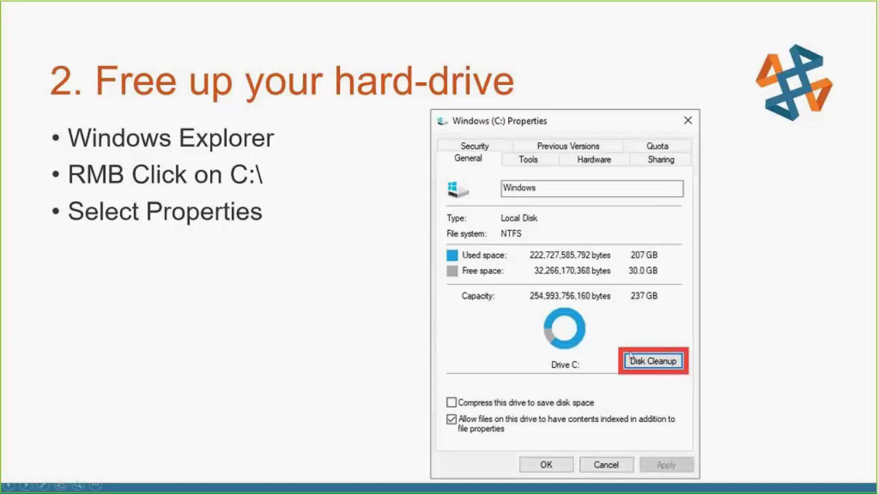
# - Advance the slide show through the points on Disk Cleanup and cleaning up system files
pyautogui.click(555, 378)
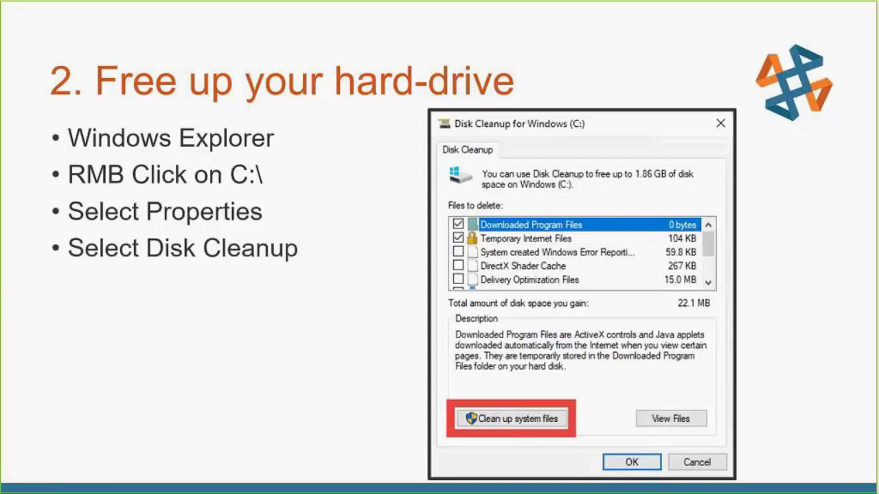
pyautogui.click(555, 378)
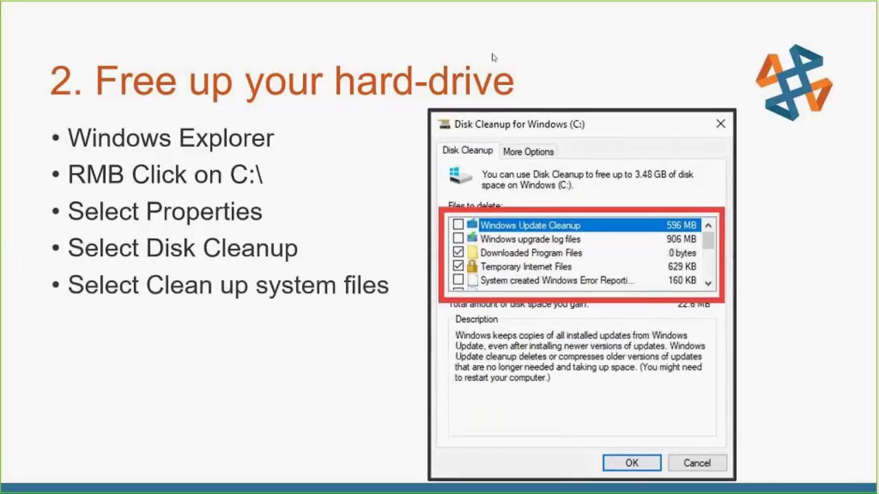
# - Switch to File Explorer, show This PC, and open the Windows (C:) drive's properties, moving the dialog clear
pyautogui.press('super+e')
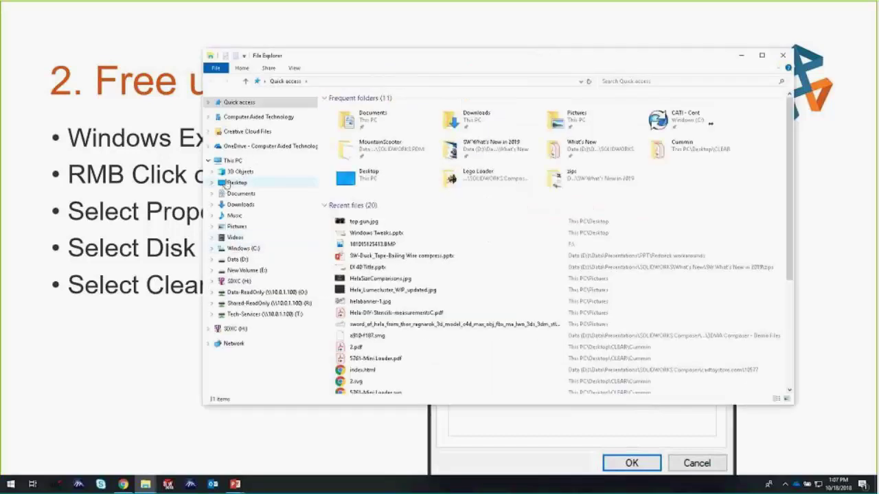
pyautogui.click(227, 184)
pyautogui.click(233, 160)
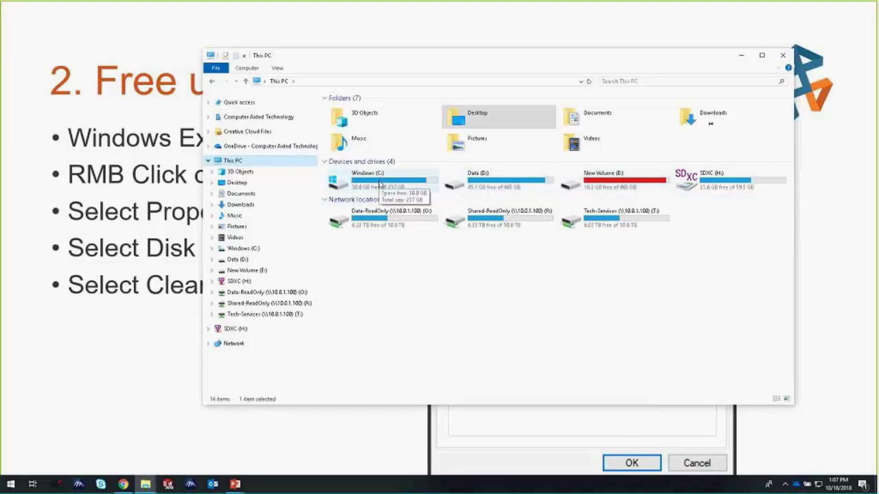
pyautogui.click(392, 323)
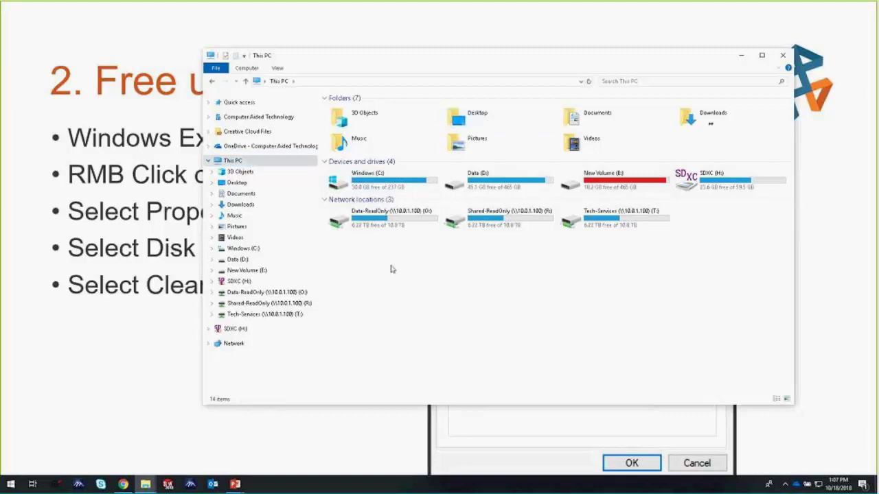
pyautogui.rightClick(361, 182)
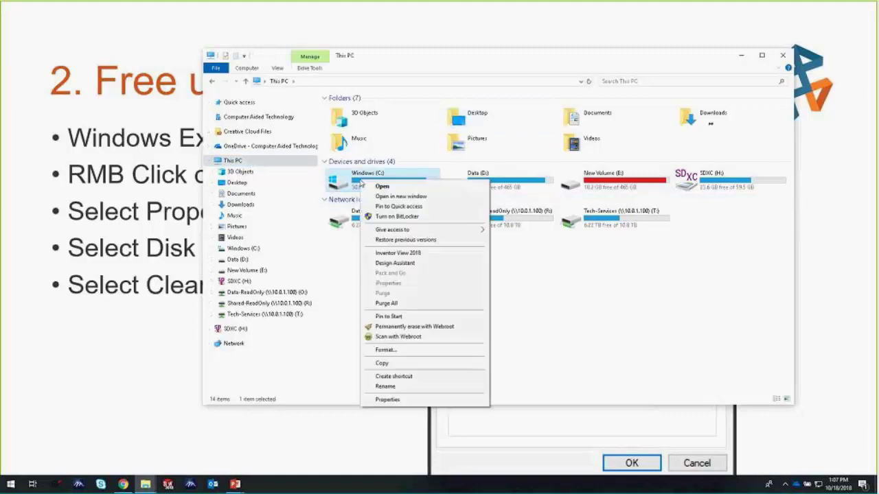
pyautogui.click(401, 401)
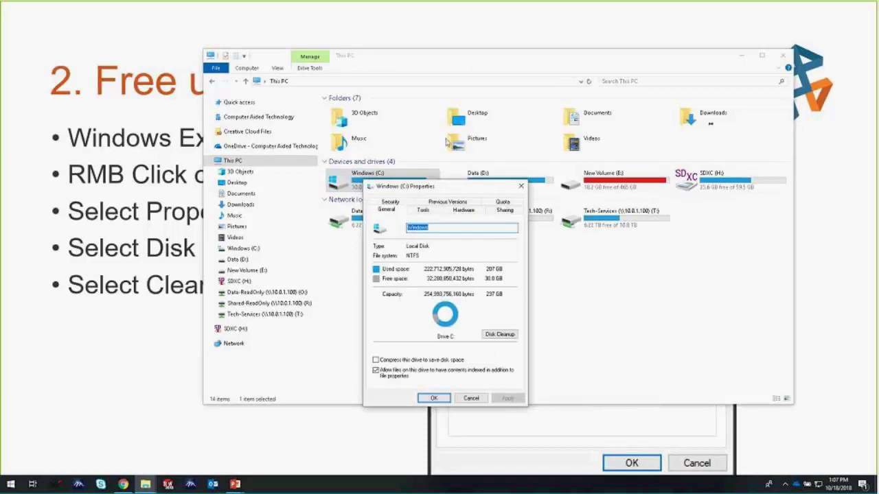
pyautogui.moveTo(422, 186); pyautogui.dragTo(387, 143)
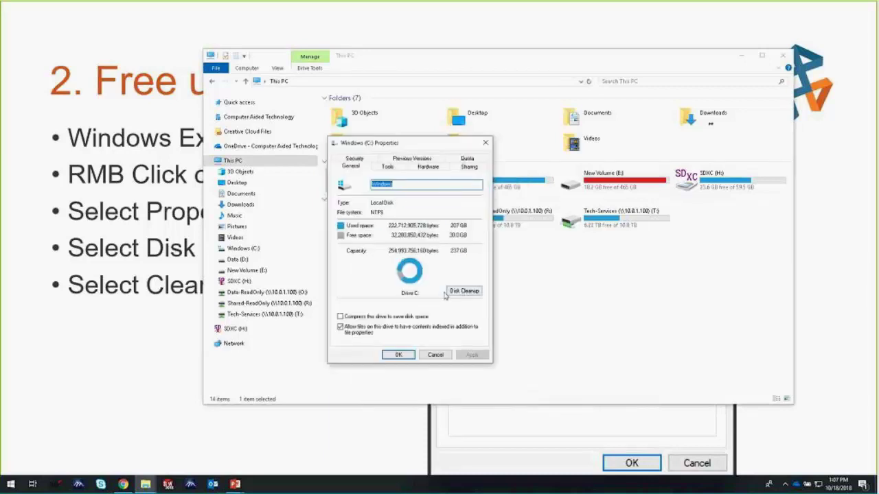
# - Start Disk Cleanup for the Windows (C:) drive and extend the scan to system files
pyautogui.click(475, 292)
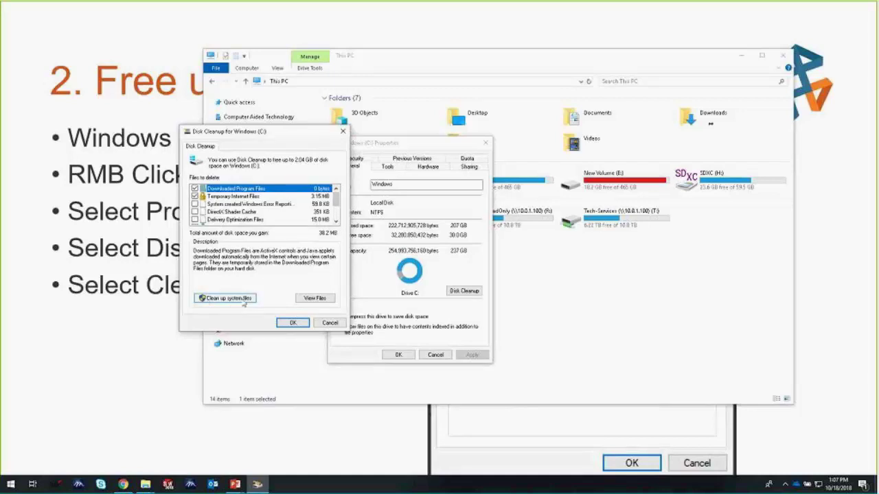
pyautogui.click(219, 300)
pyautogui.click(230, 303)
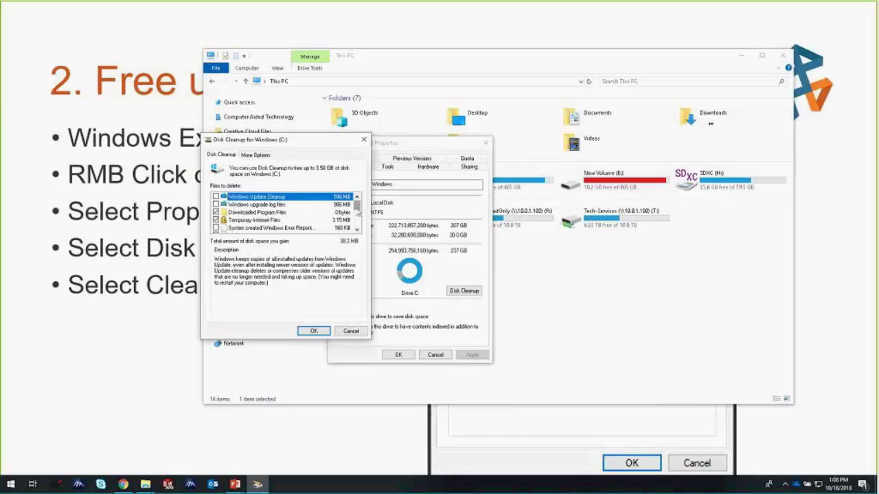
# - Mark the Recycle Bin, Windows upgrade log files and Windows Update Cleanup for deletion
pyautogui.moveTo(357, 206); pyautogui.dragTo(360, 226)
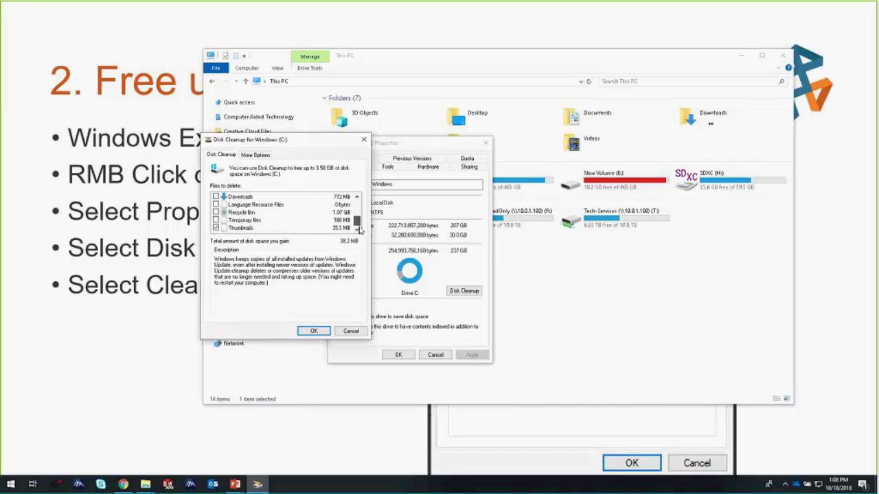
pyautogui.click(217, 213)
pyautogui.moveTo(357, 228); pyautogui.dragTo(357, 201)
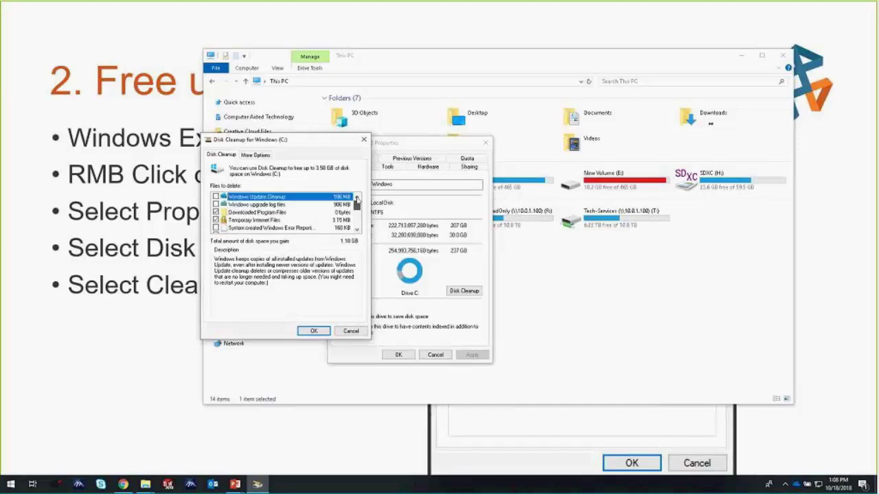
pyautogui.click(216, 205)
pyautogui.click(216, 197)
# - Mark Temporary files for deletion as well and run the cleanup, confirming the permanent removal
pyautogui.moveTo(358, 204); pyautogui.dragTo(358, 219)
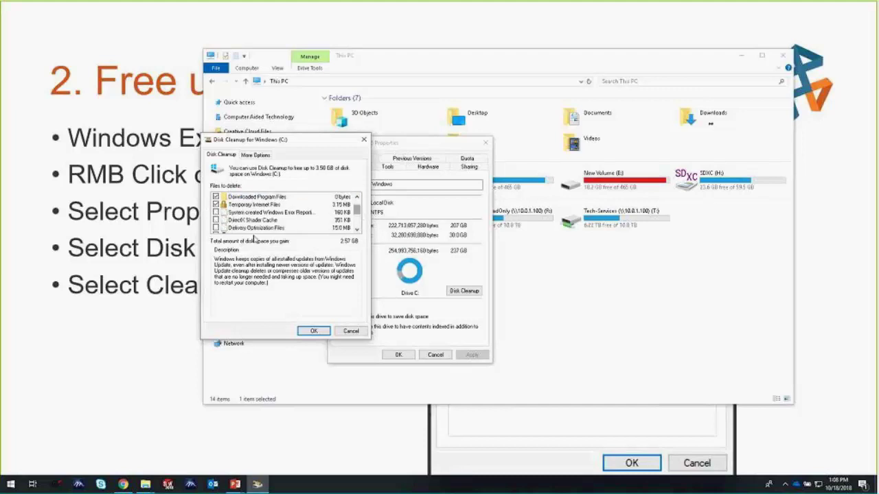
pyautogui.click(357, 229)
pyautogui.click(357, 229)
pyautogui.click(357, 229)
pyautogui.click(357, 229)
pyautogui.click(357, 229)
pyautogui.click(357, 230)
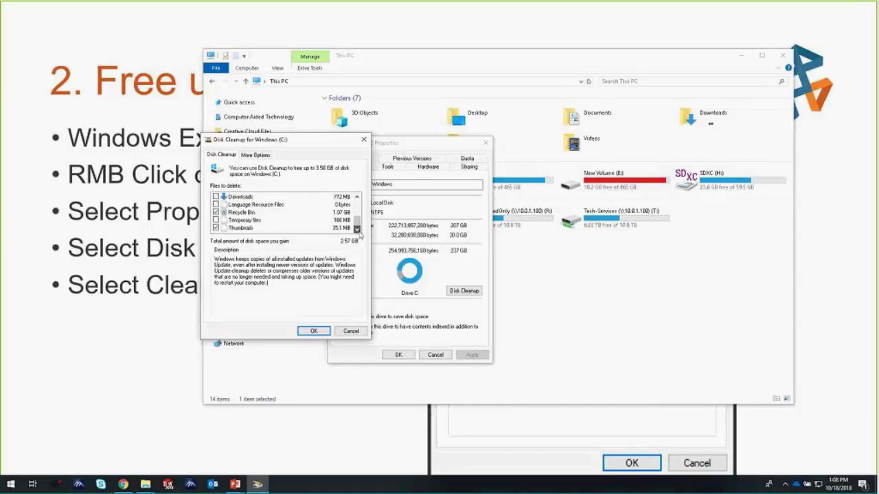
pyautogui.click(216, 220)
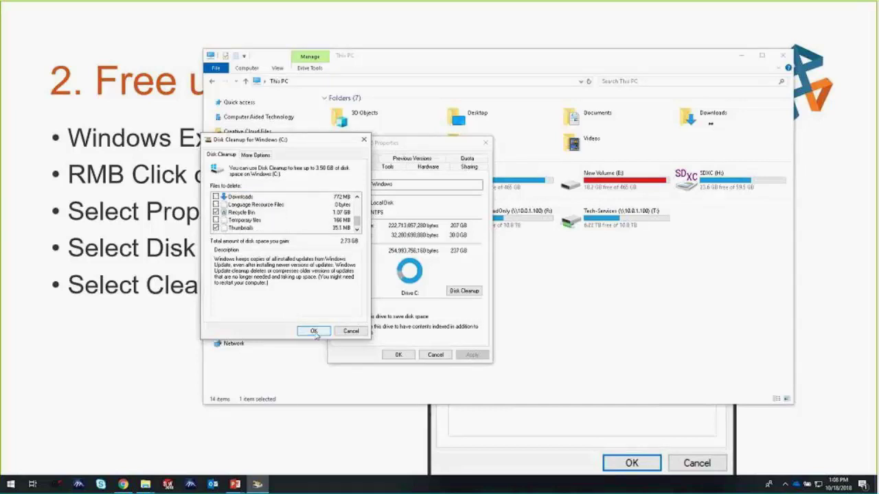
pyautogui.click(314, 331)
pyautogui.click(464, 250)
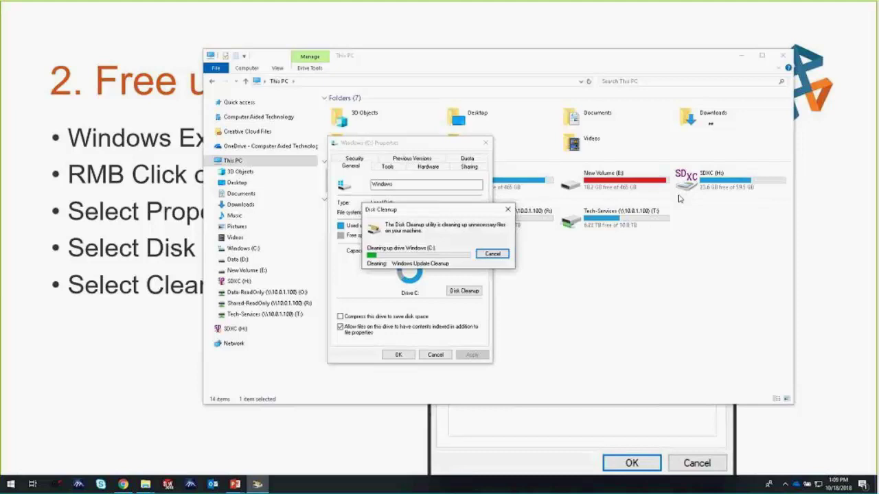
# - Check the running processes in Task Manager during the cleanup, minimize it and shift the cleanup progress dialog
pyautogui.hotkey('ctrl', 'shift', 'Escape')
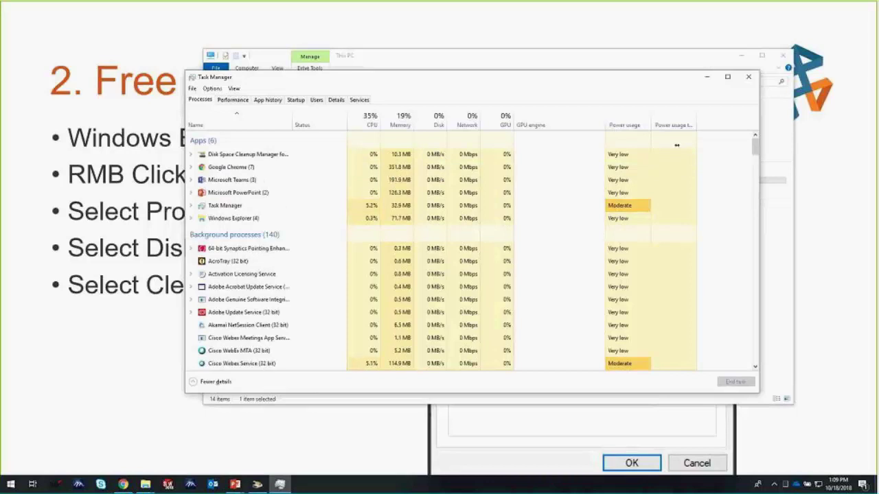
pyautogui.click(710, 80)
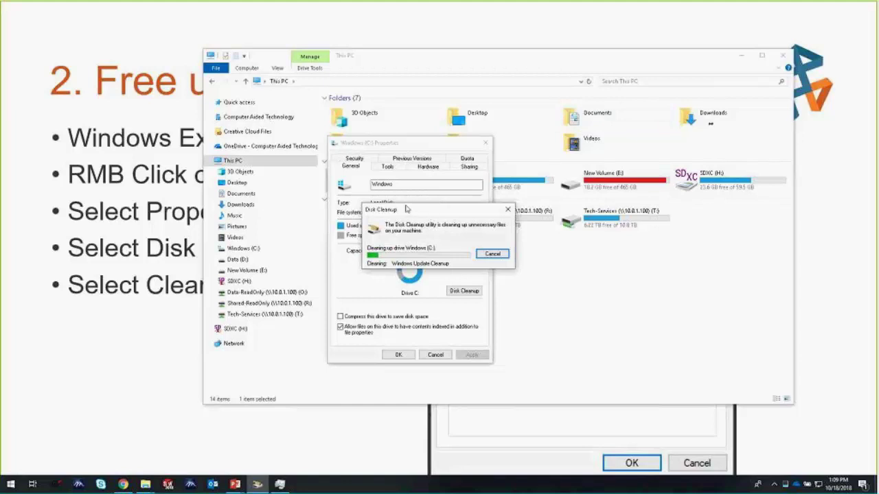
pyautogui.moveTo(406, 208); pyautogui.dragTo(403, 199)
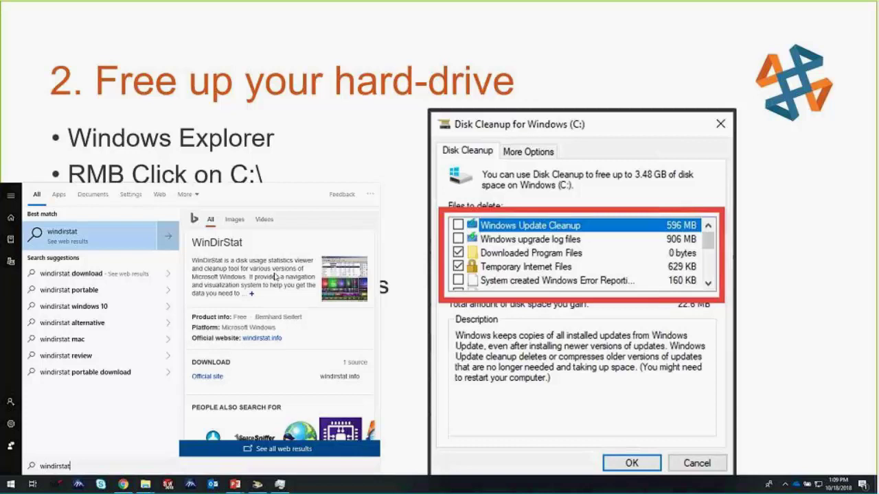
pyautogui.press('Escape')
pyautogui.press('Right')
pyautogui.press('super')
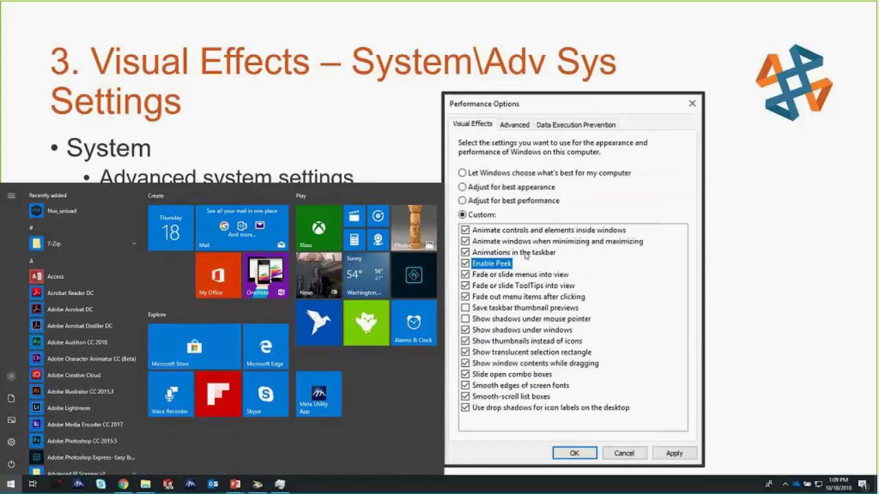
pyautogui.press('Escape')
pyautogui.press('Right')
pyautogui.press('Left')
pyautogui.press('Left')
pyautogui.press('Left')
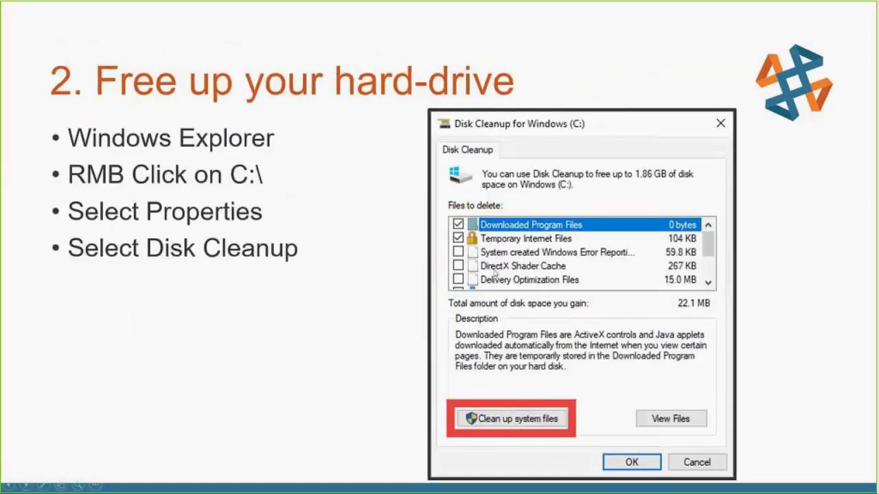
pyautogui.press('Right')
# - Switch to SOLIDWORKS Rx 2018, show its System Maintenance settings and enlarge the window
pyautogui.press('super')
pyautogui.write('soli')
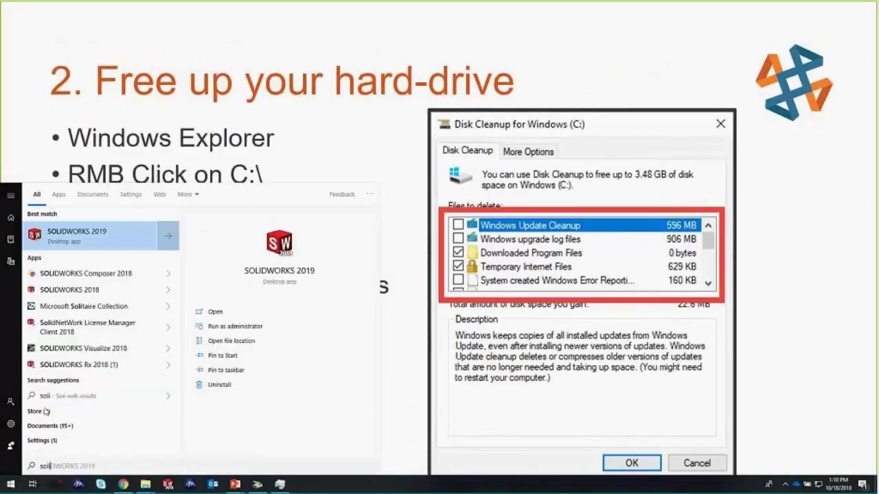
pyautogui.click(68, 365)
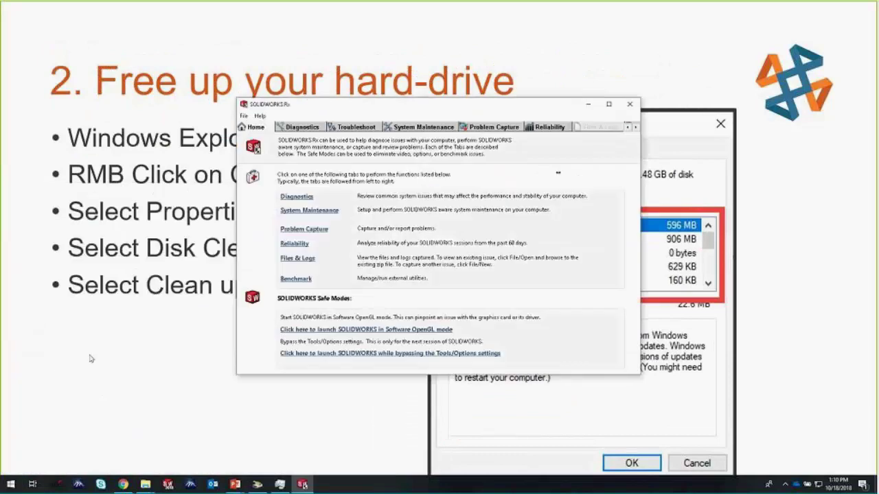
pyautogui.click(432, 128)
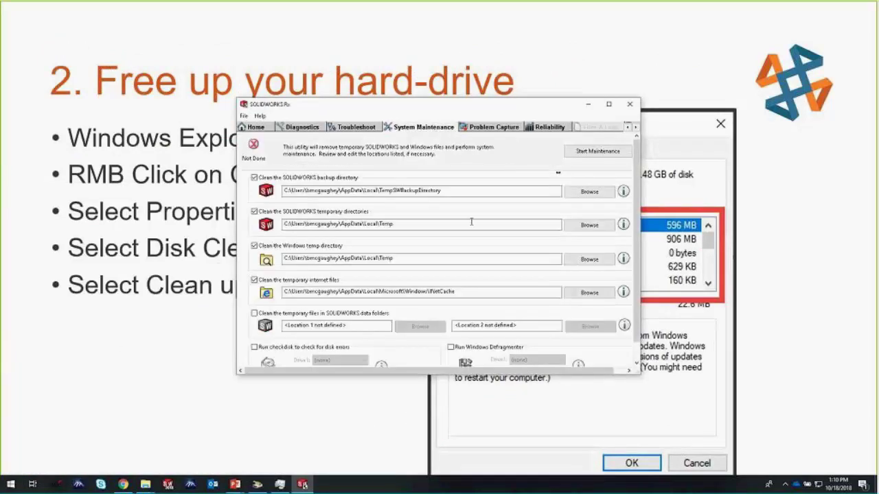
pyautogui.moveTo(639, 373); pyautogui.dragTo(735, 447)
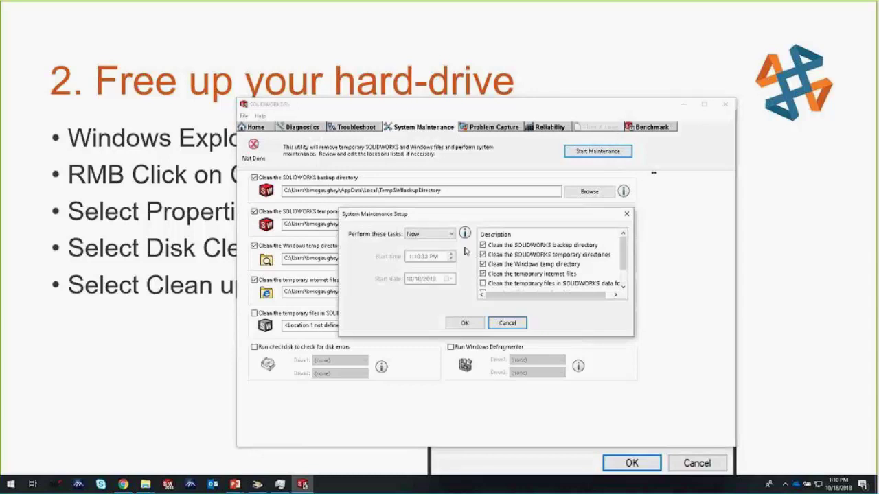
# - Schedule the SOLIDWORKS Rx system maintenance tasks to run weekly
pyautogui.click(451, 235)
pyautogui.click(445, 265)
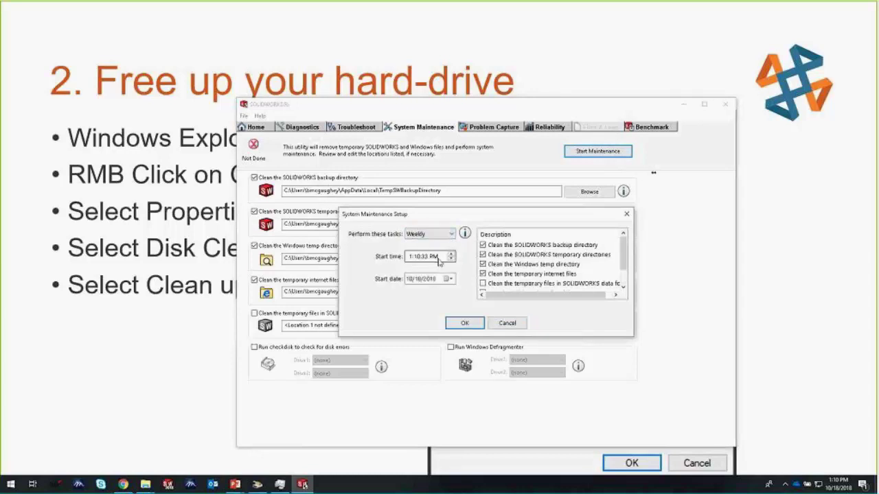
pyautogui.click(461, 323)
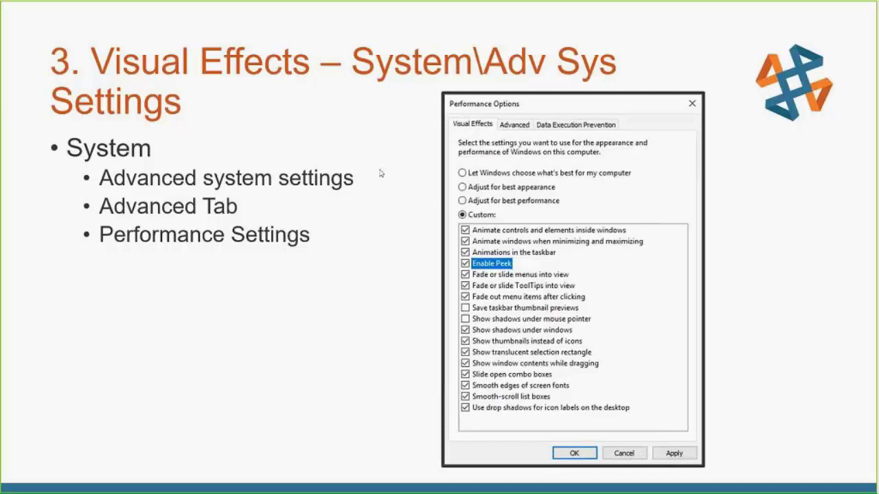
# - Open Windows' Performance Options from the advanced system settings and check the processor scheduling and virtual memory options
pyautogui.press('super')
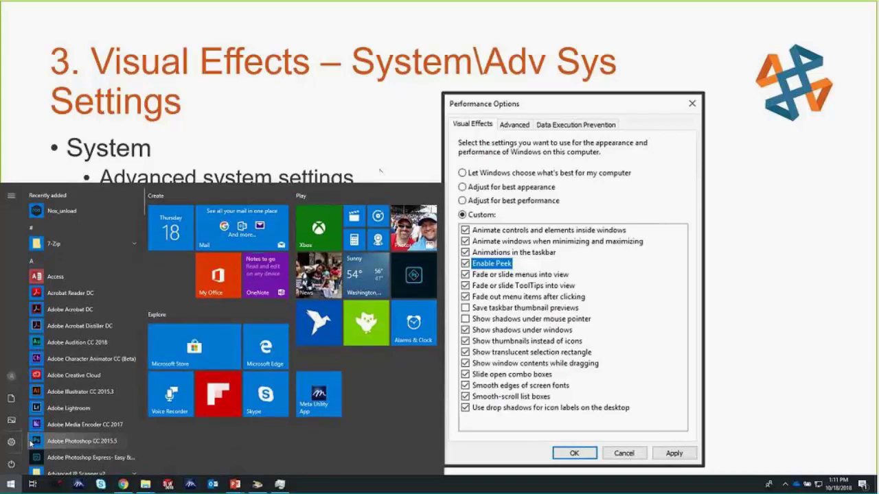
pyautogui.write('sys')
pyautogui.press('Return')
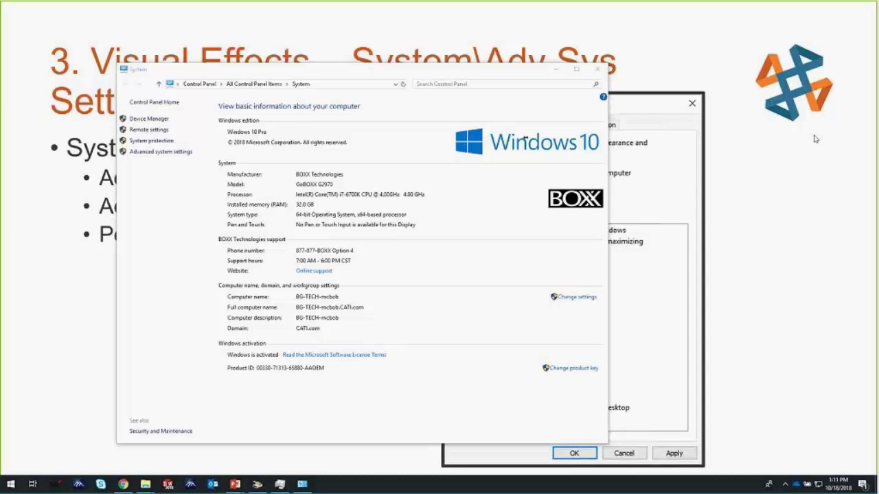
pyautogui.click(175, 157)
pyautogui.moveTo(205, 118); pyautogui.dragTo(394, 150)
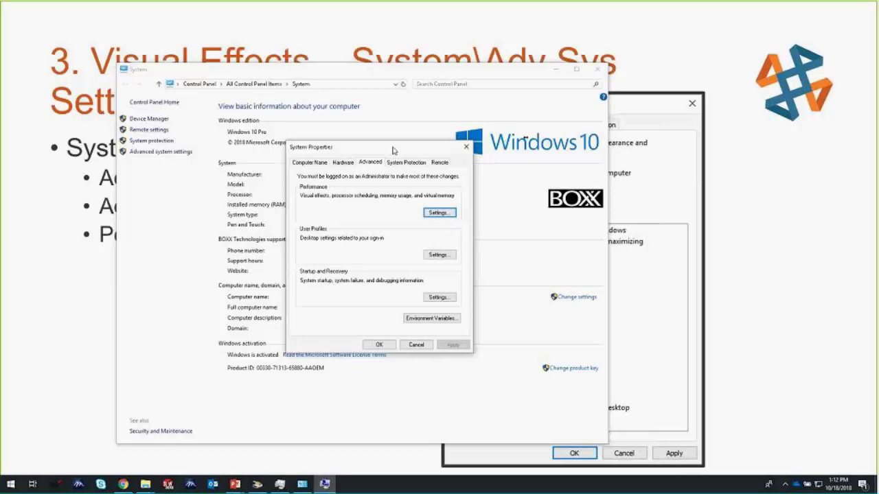
pyautogui.click(429, 215)
pyautogui.click(440, 214)
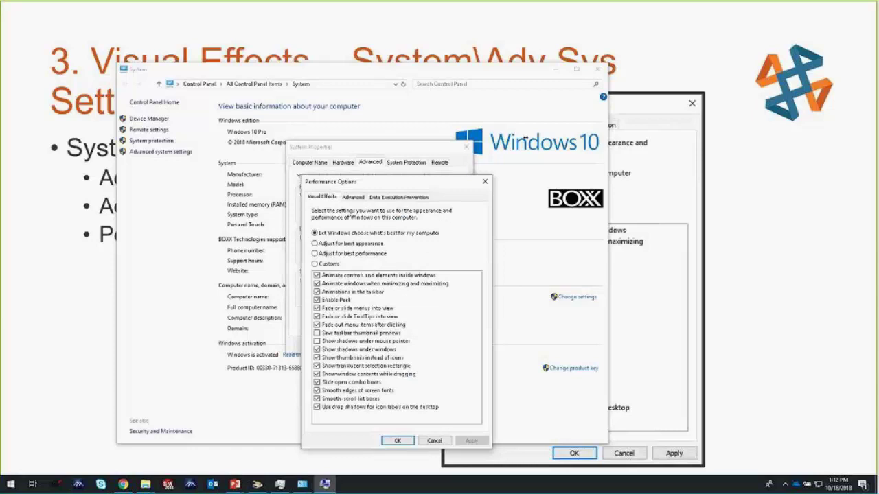
pyautogui.click(358, 201)
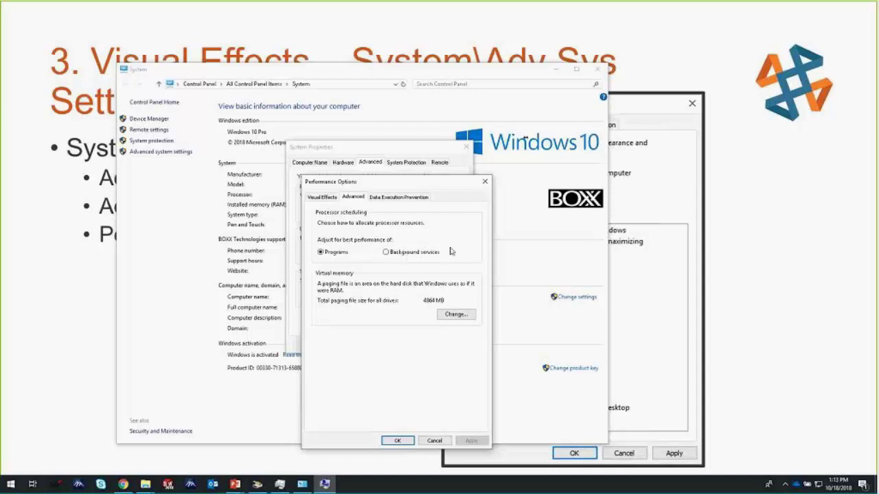
pyautogui.click(333, 199)
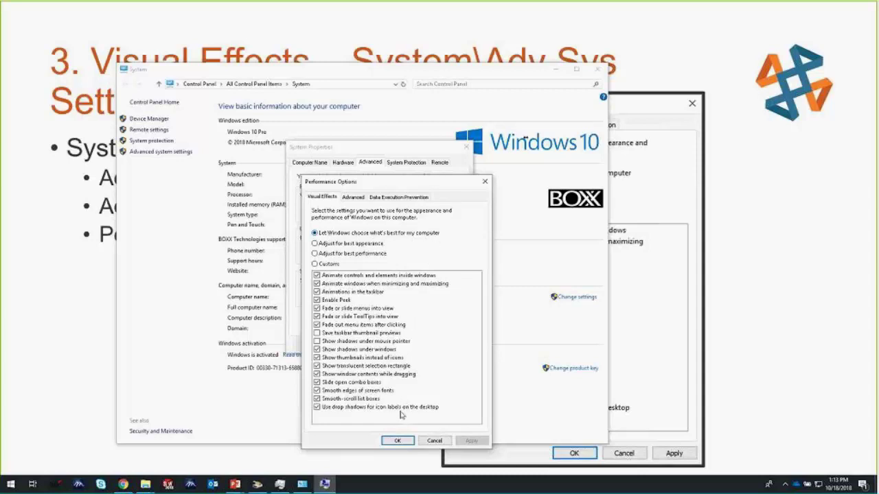
# - Try the visual effects presets, apply Adjust for best performance and confirm the Performance Options
pyautogui.click(315, 244)
pyautogui.click(343, 256)
pyautogui.click(334, 234)
pyautogui.click(357, 245)
pyautogui.click(379, 254)
pyautogui.click(471, 441)
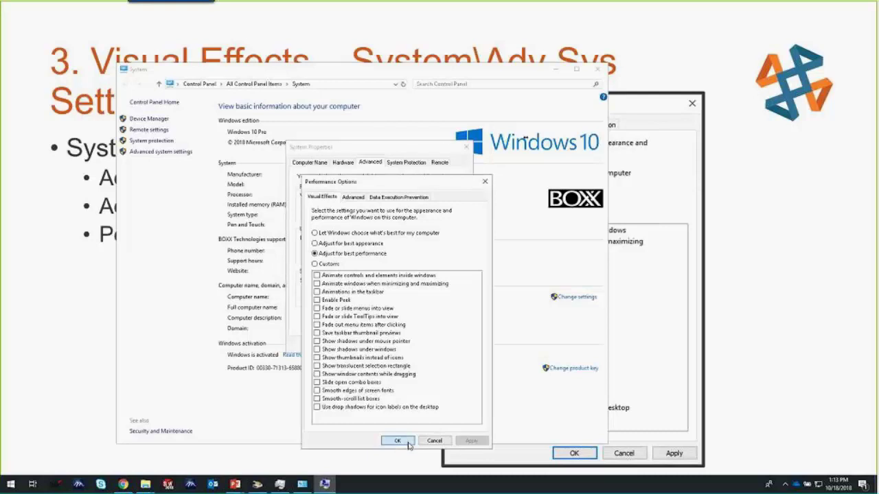
pyautogui.click(407, 444)
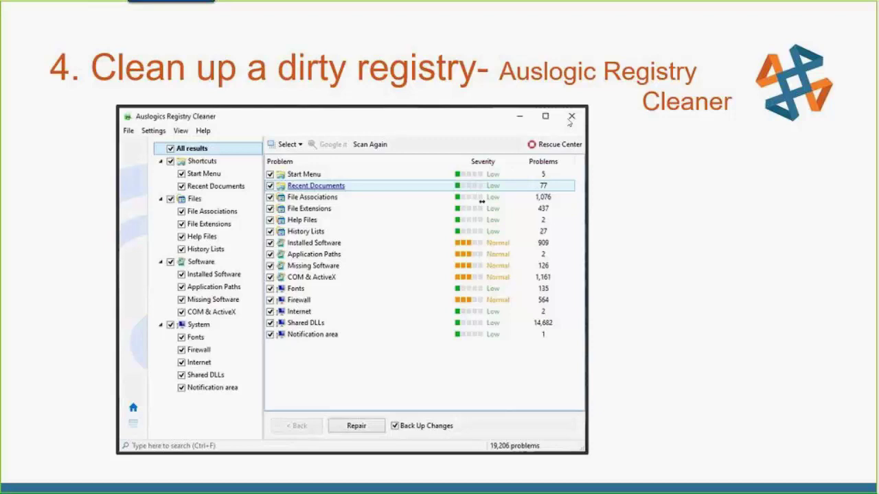
# - Open the Control Panel, show its items as large icons and go to Power Options
pyautogui.click(637, 200)
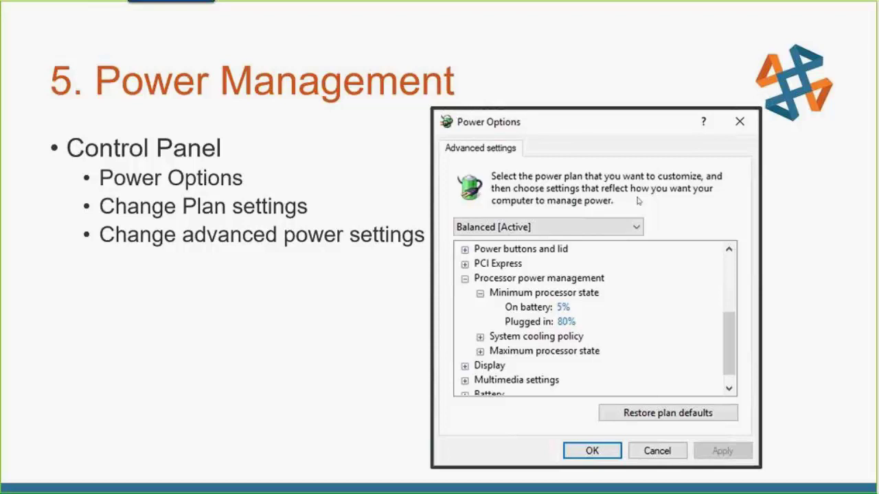
pyautogui.press('super')
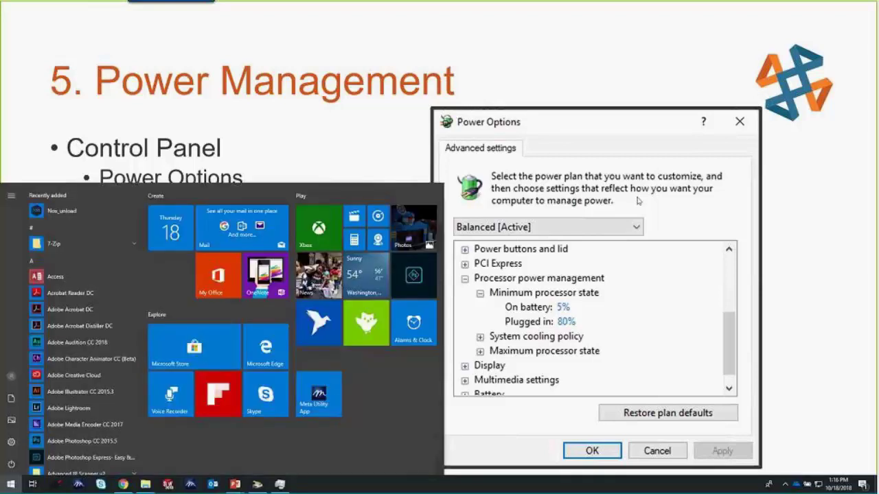
pyautogui.write('control panel')
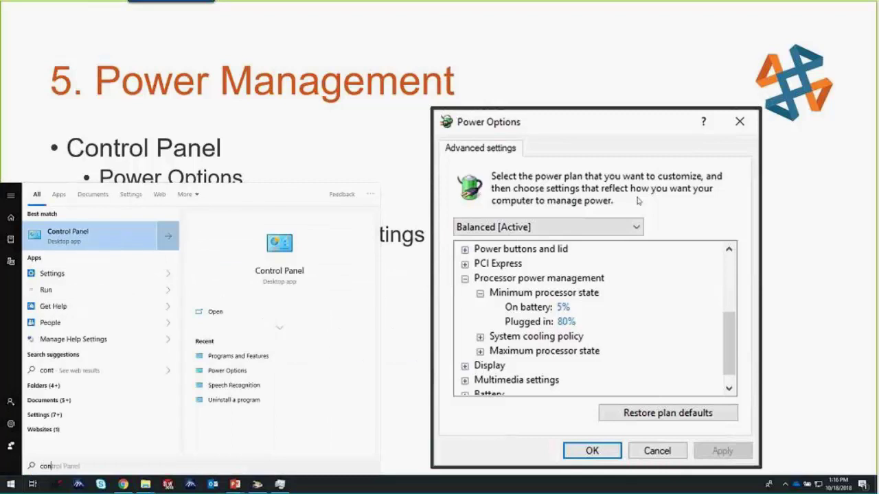
pyautogui.press('Return')
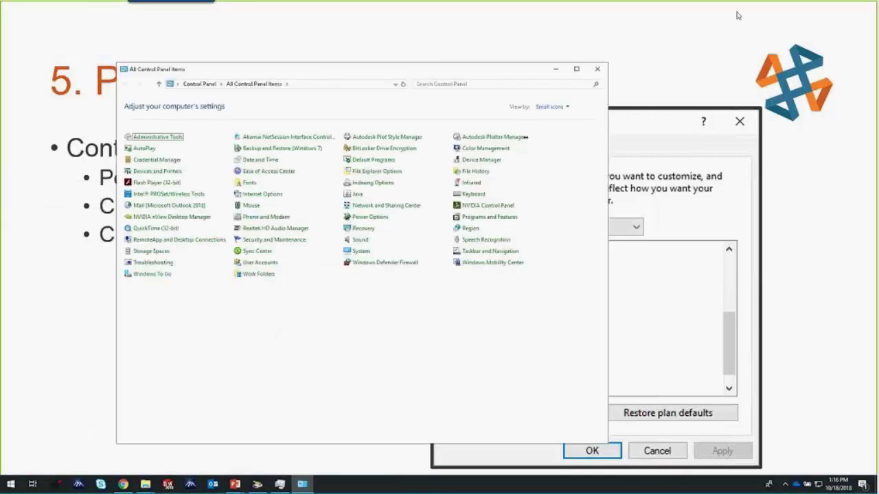
pyautogui.click(560, 108)
pyautogui.click(561, 131)
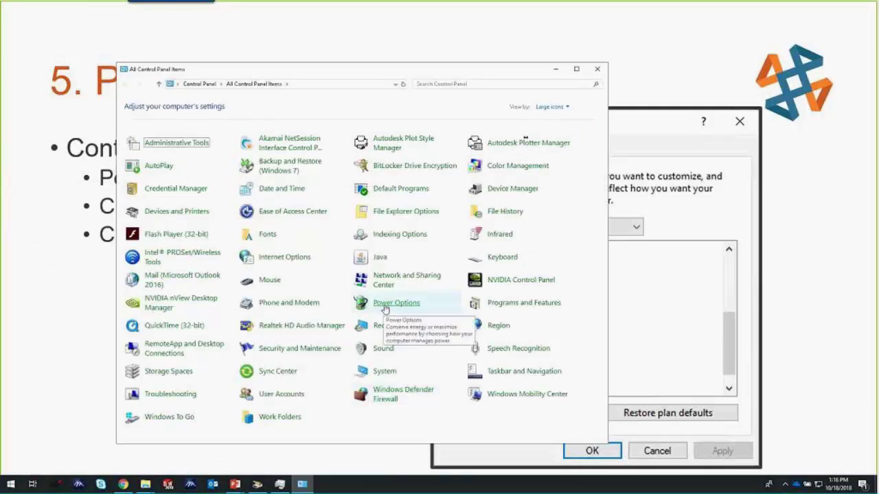
pyautogui.click(385, 307)
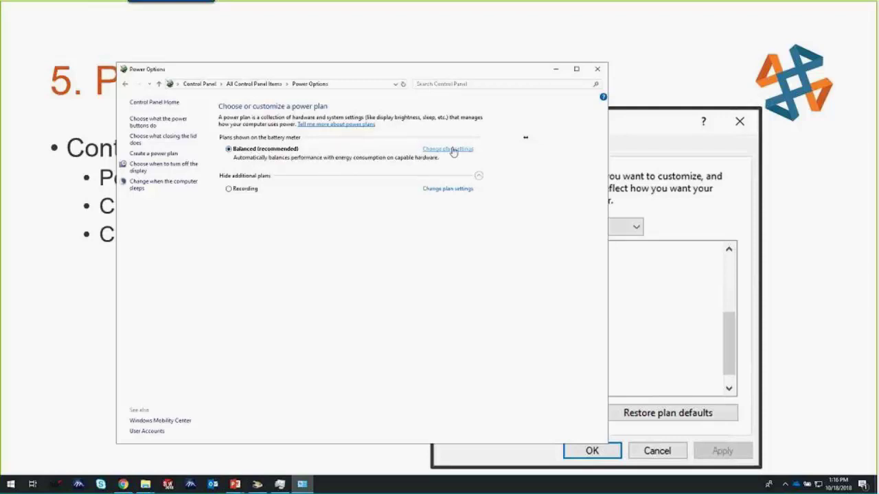
# - Open the advanced power settings of the Balanced plan and check when the hard disk turns off
pyautogui.click(453, 151)
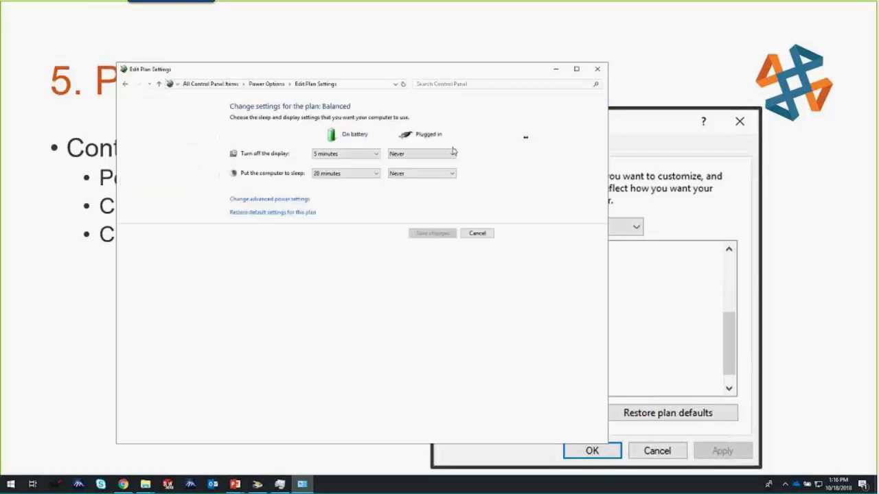
pyautogui.click(273, 203)
pyautogui.moveTo(221, 118); pyautogui.dragTo(465, 131)
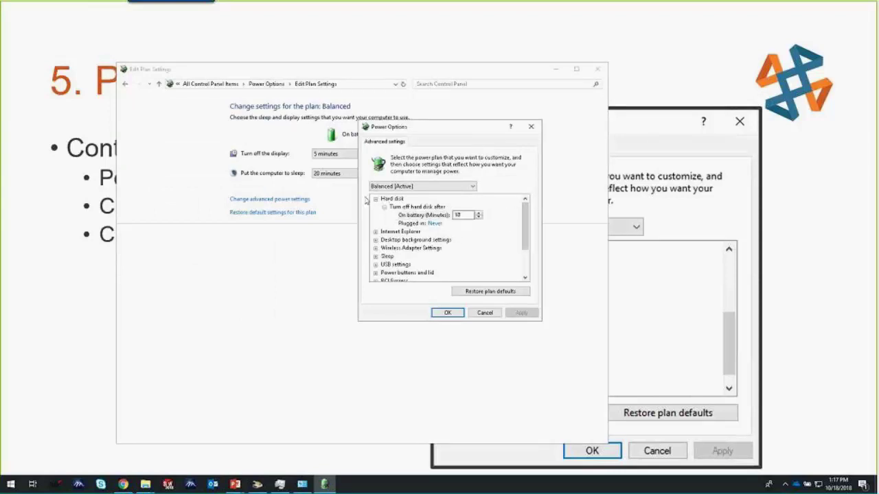
pyautogui.click(376, 199)
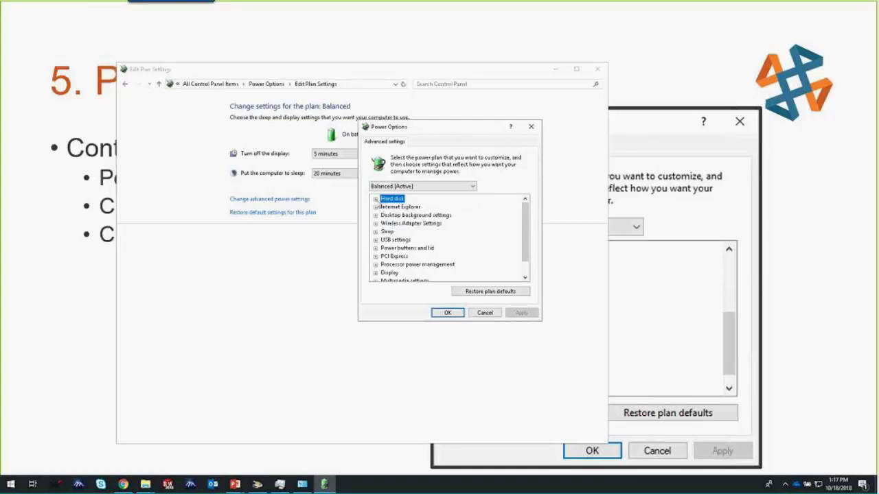
pyautogui.click(375, 199)
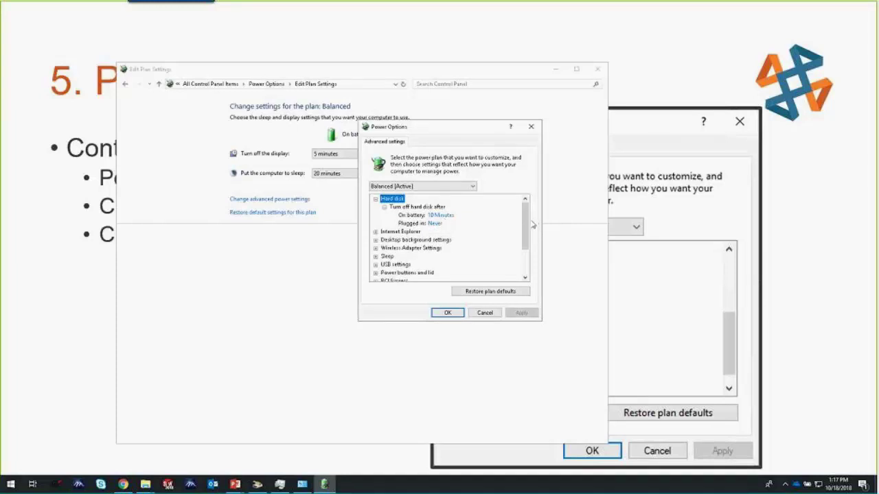
# - Set the Balanced plan's plugged-in Sleep after time to 15 minutes
pyautogui.moveTo(526, 225); pyautogui.dragTo(528, 239)
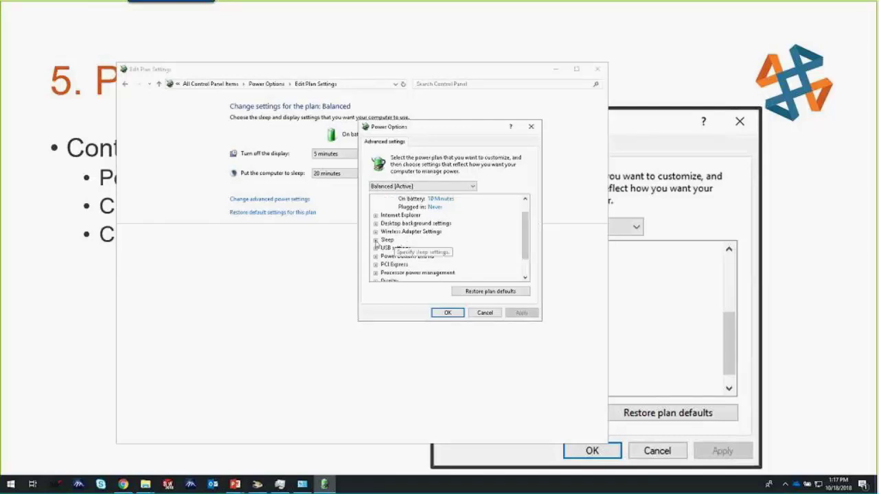
pyautogui.click(376, 240)
pyautogui.click(384, 249)
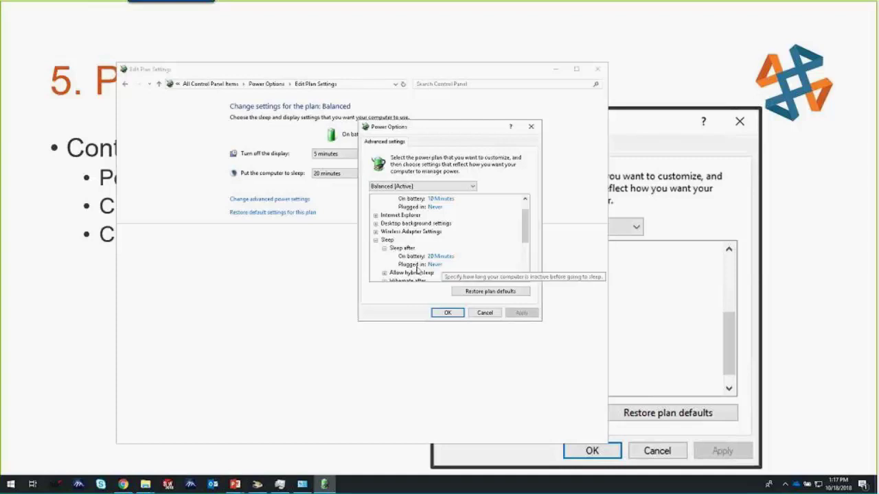
pyautogui.scroll(-1, 526, 230)
pyautogui.click(436, 257)
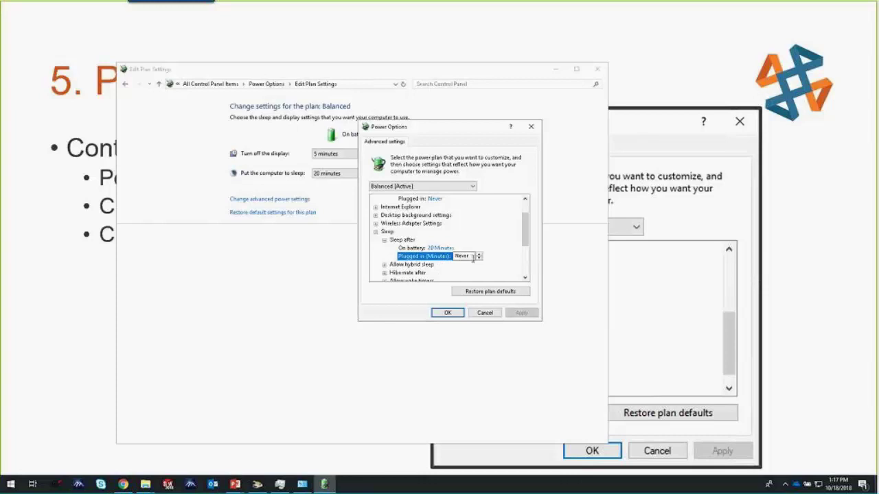
pyautogui.doubleClick(471, 256)
pyautogui.write('15')
pyautogui.click(440, 247)
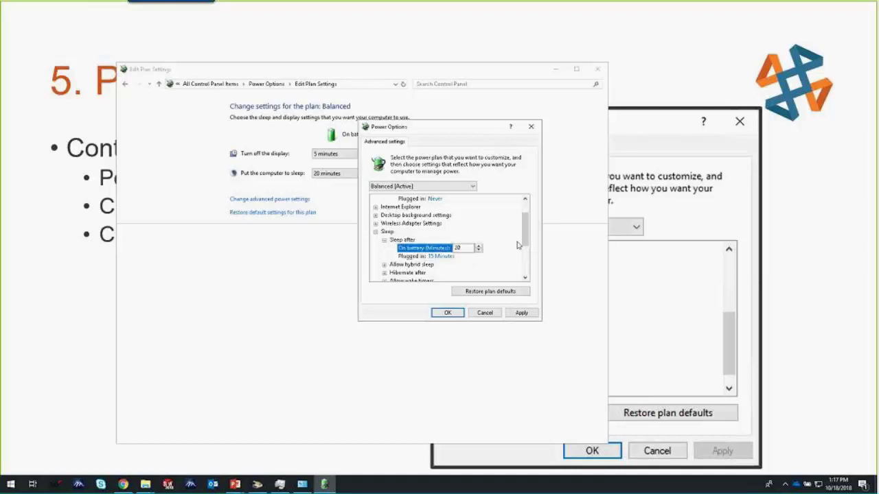
# - Set the plugged-in Sleep after time to 0 so the computer never sleeps
pyautogui.click(436, 256)
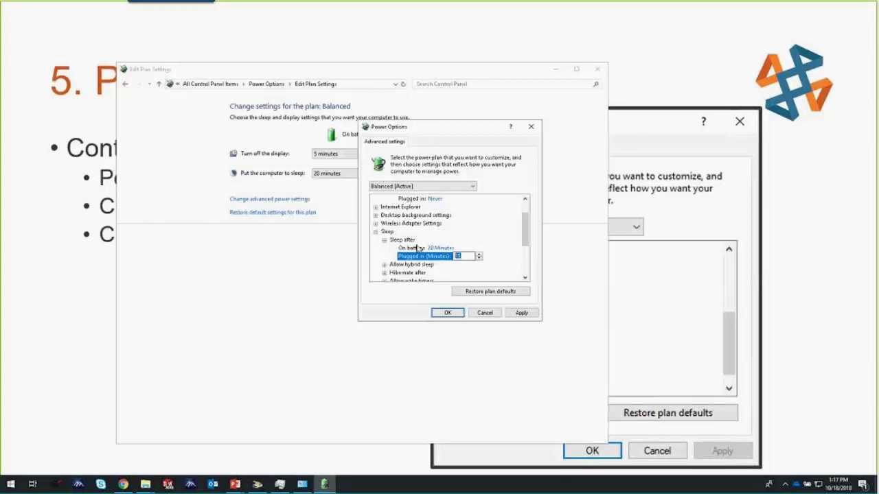
pyautogui.write('0')
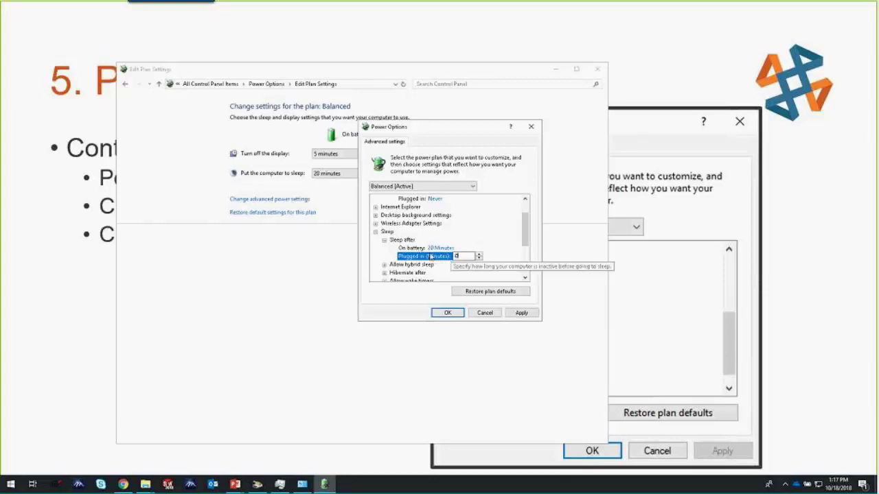
pyautogui.click(433, 248)
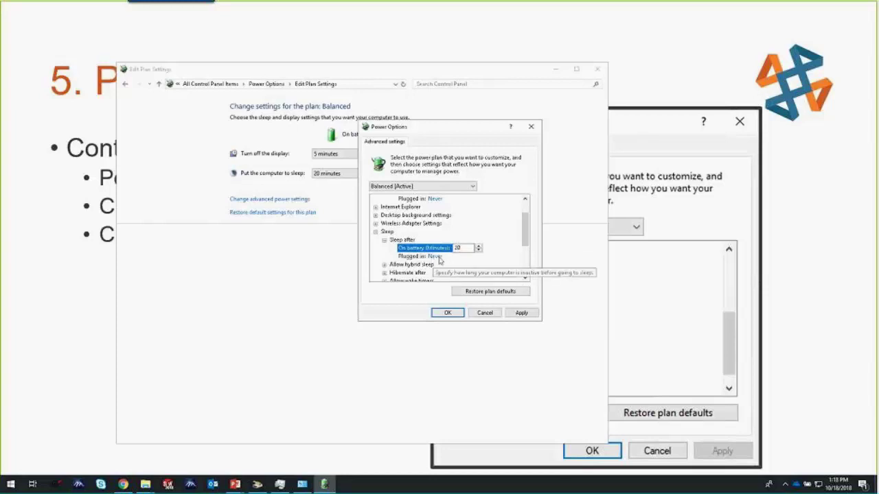
# - Check the Allow hybrid sleep and Hibernate after settings of the Balanced plan
pyautogui.scroll(-1, 526, 234)
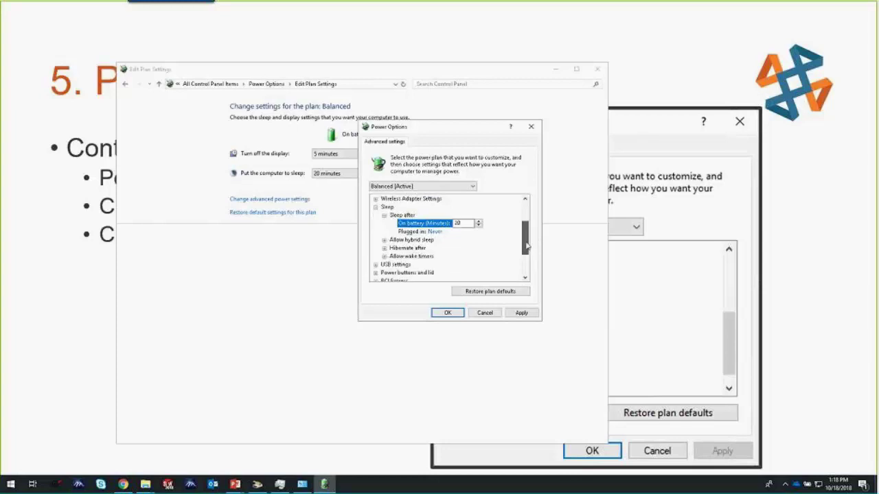
pyautogui.click(384, 240)
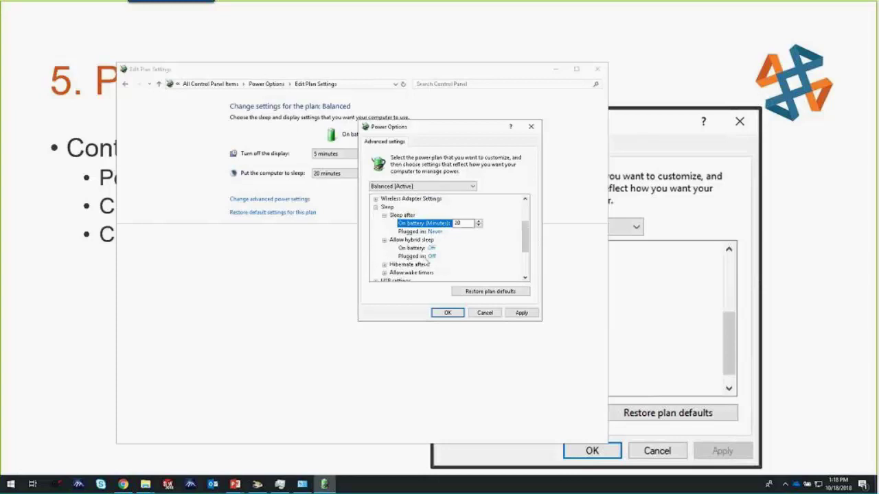
pyautogui.click(384, 265)
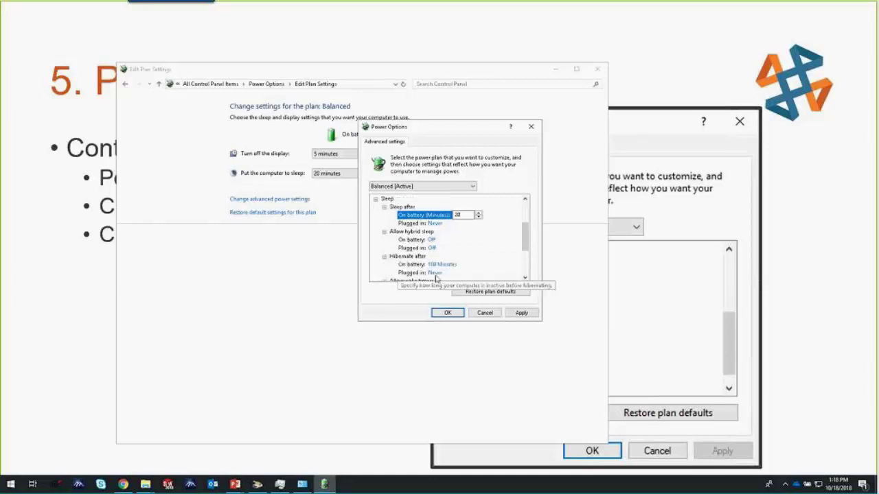
pyautogui.moveTo(526, 237); pyautogui.dragTo(526, 247)
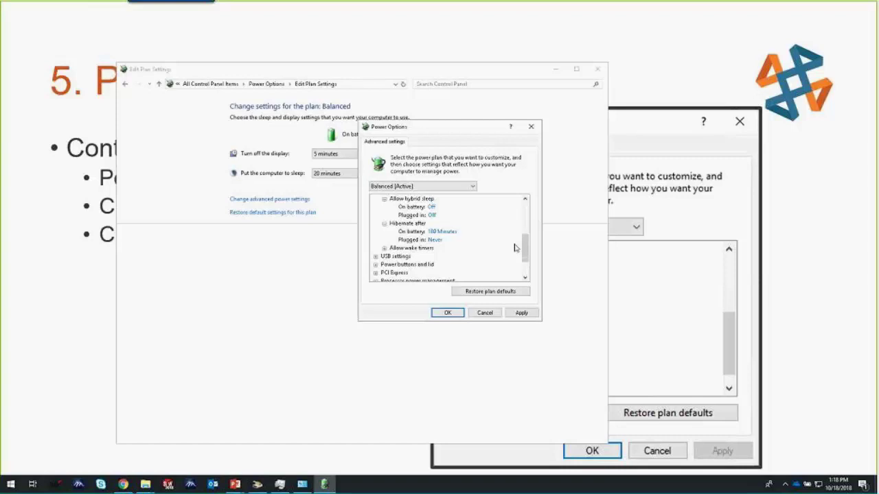
# - Set the plugged-in minimum processor state under Processor power management to 100%
pyautogui.moveTo(526, 246); pyautogui.dragTo(527, 260)
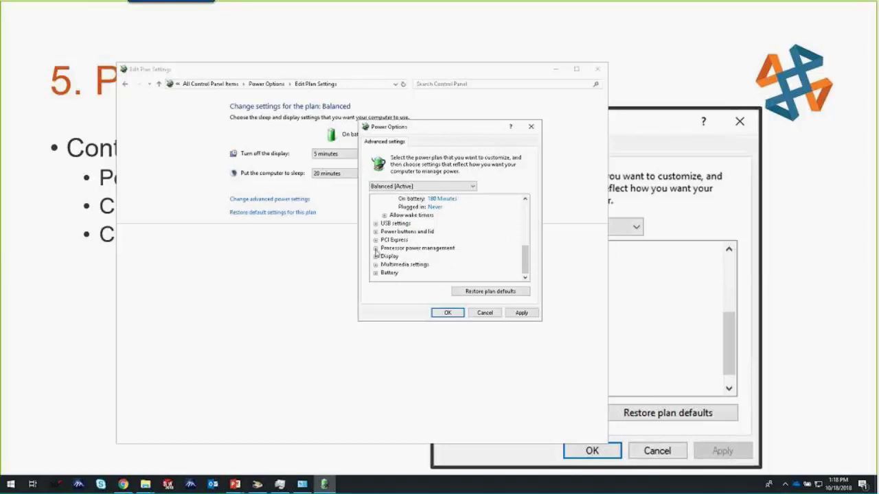
pyautogui.click(376, 249)
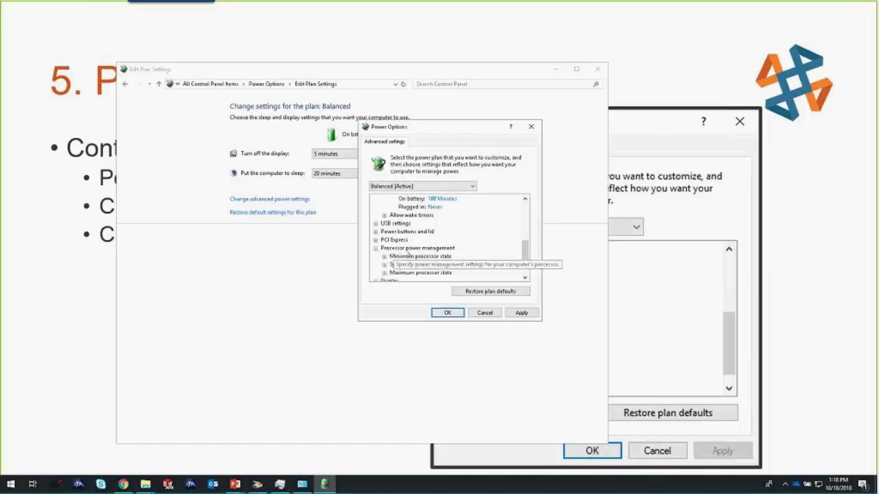
pyautogui.scroll(-1, 522, 259)
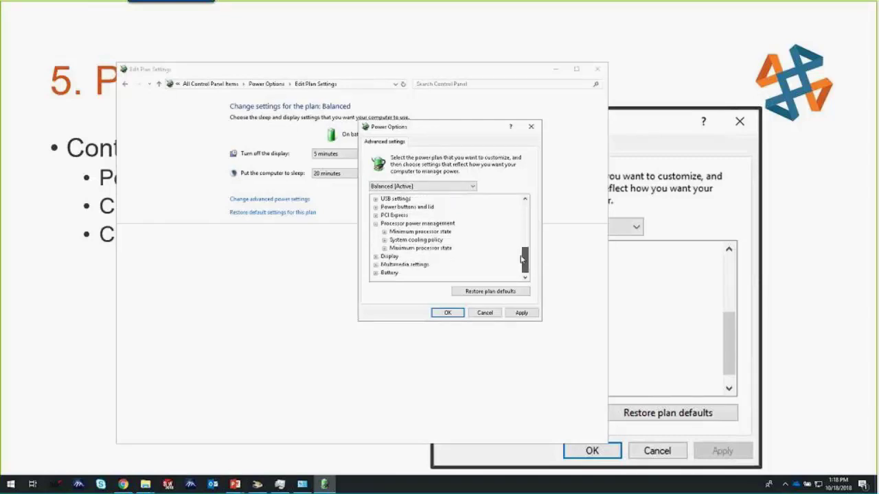
pyautogui.click(385, 233)
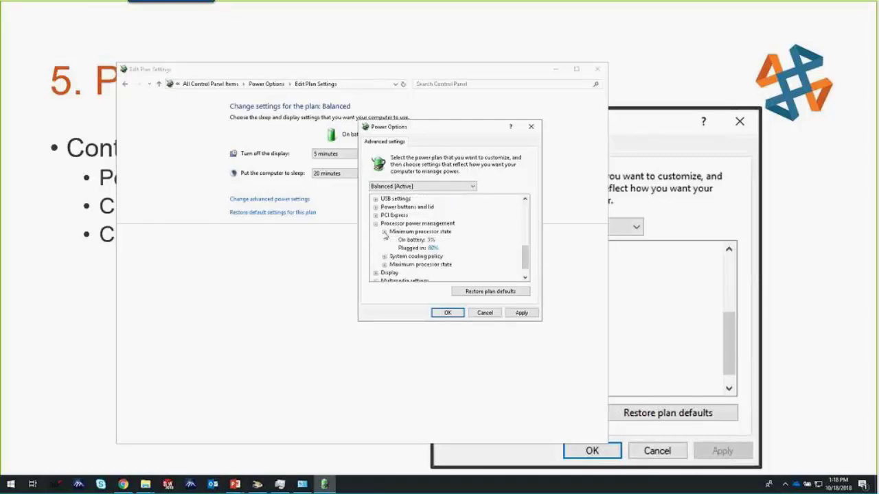
pyautogui.click(431, 249)
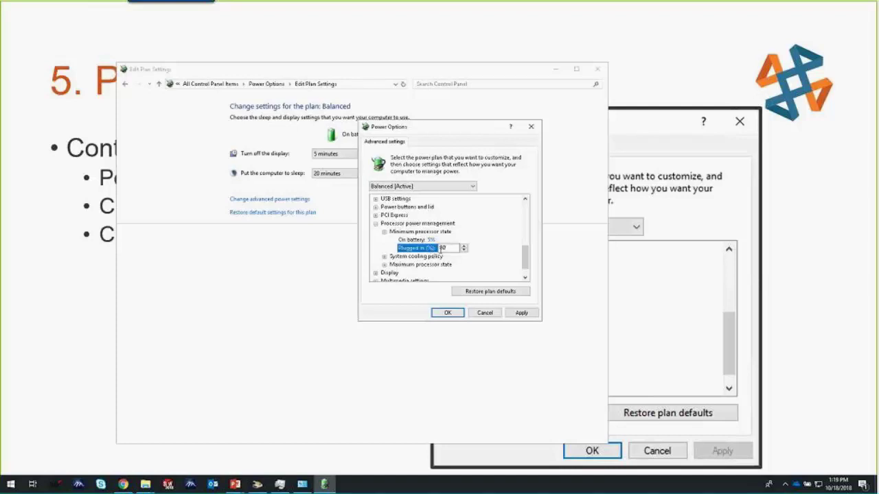
pyautogui.write('100')
pyautogui.click(419, 239)
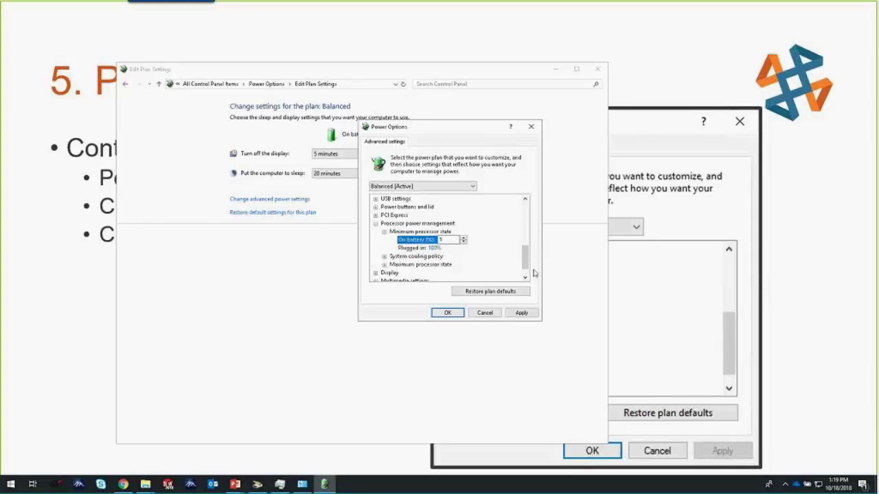
# - Set the plugged-in System cooling policy under Processor power management to Active
pyautogui.click(385, 257)
pyautogui.scroll(-1, 525, 257)
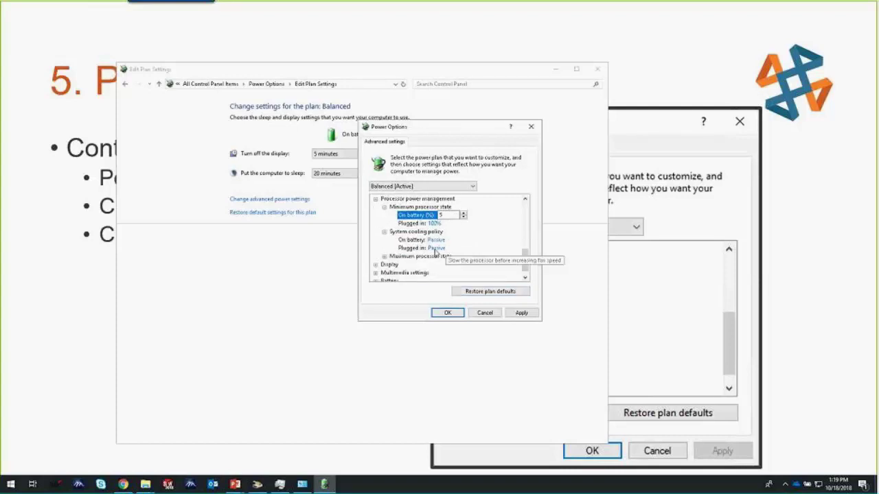
pyautogui.click(441, 241)
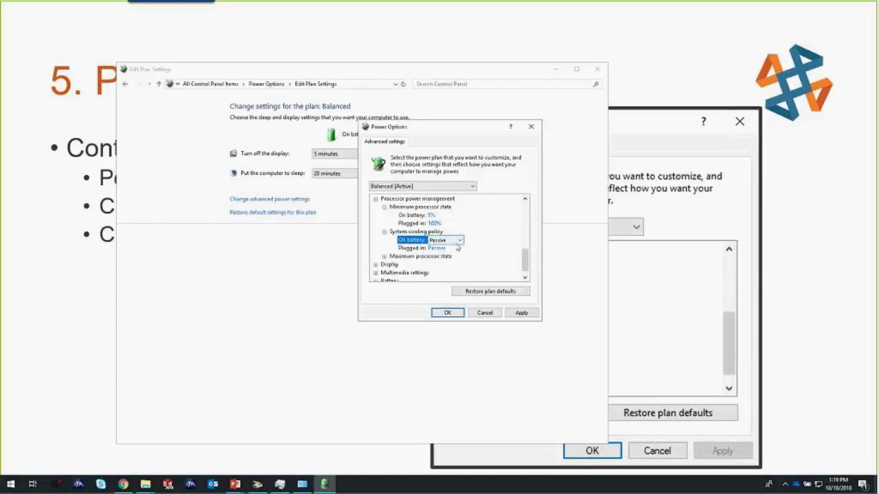
pyautogui.click(459, 241)
pyautogui.click(481, 242)
pyautogui.click(409, 248)
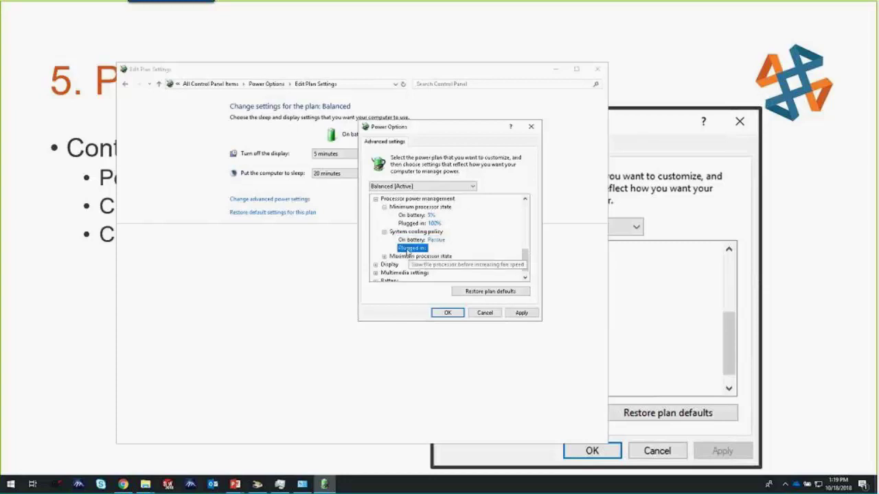
pyautogui.click(454, 249)
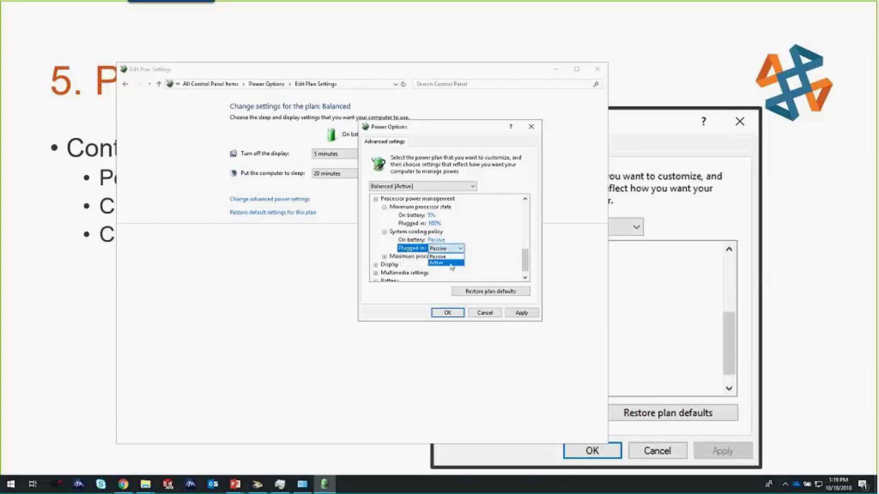
pyautogui.click(451, 263)
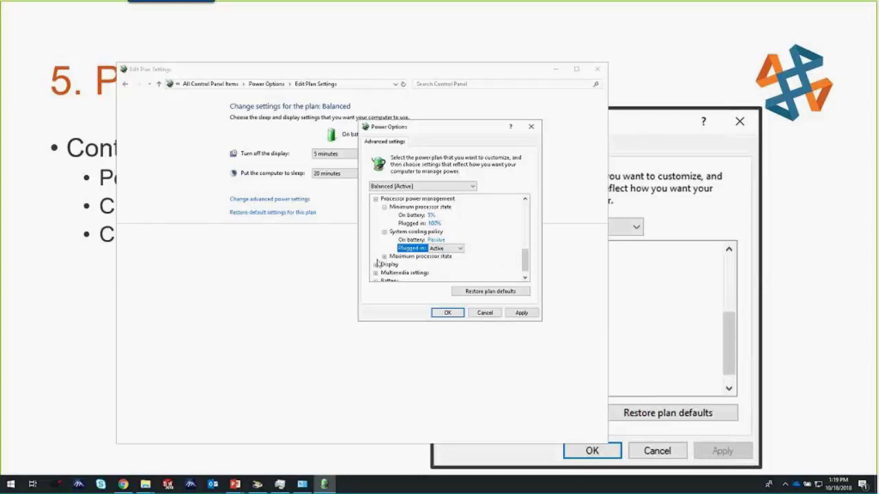
# - Check the on-battery and plugged-in Maximum processor state of the Balanced plan
pyautogui.click(384, 257)
pyautogui.moveTo(525, 258); pyautogui.dragTo(527, 264)
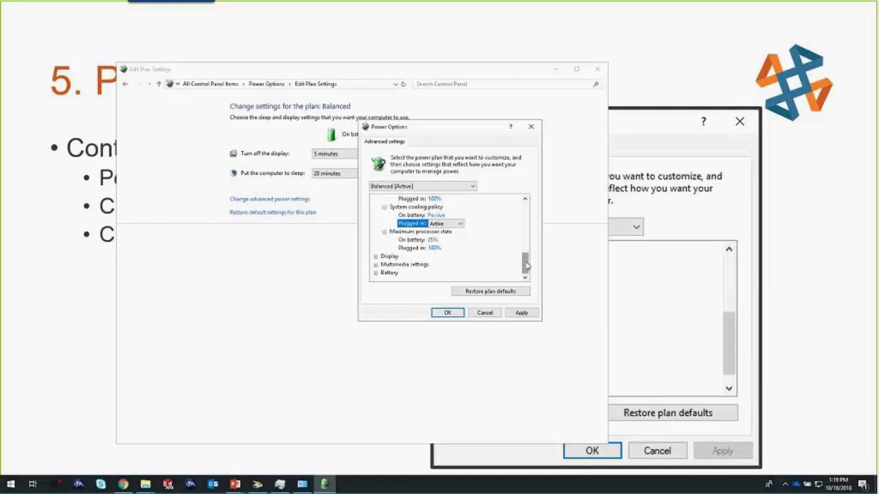
pyautogui.scroll(1, 526, 263)
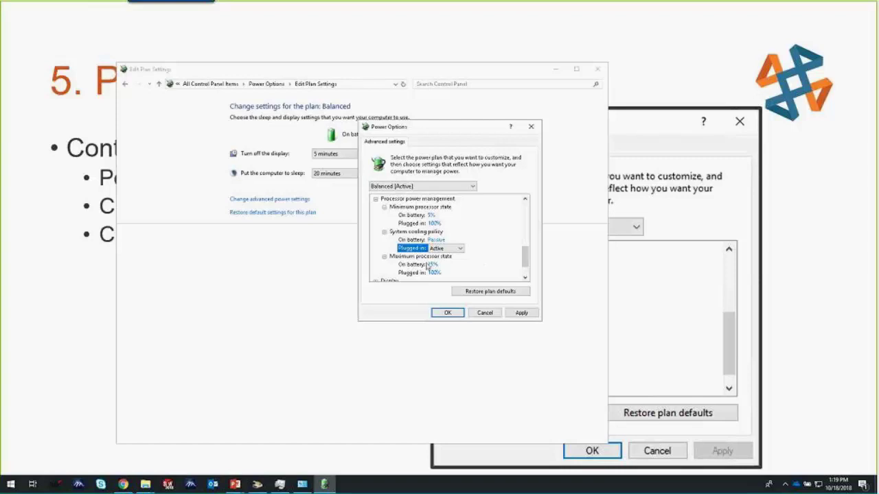
pyautogui.scroll(-1, 525, 268)
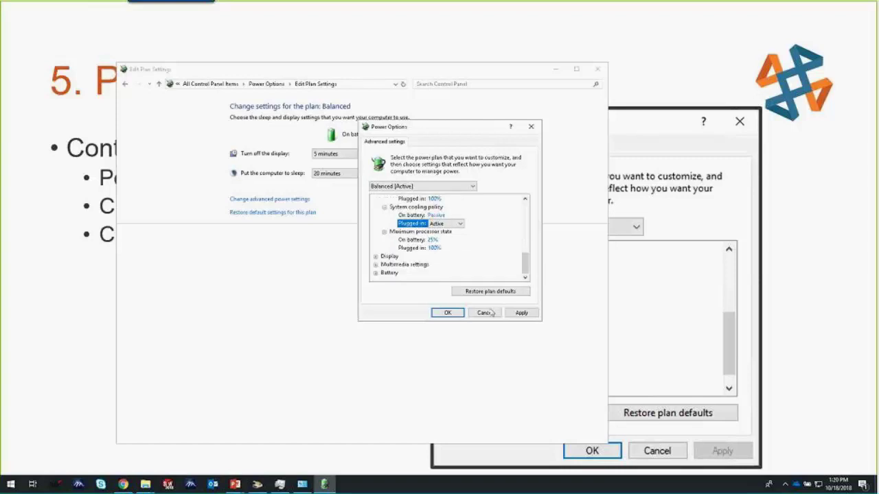
# - Check the CPU utilization and speed in Task Manager's performance view, and close Task Manager
pyautogui.rightClick(839, 484)
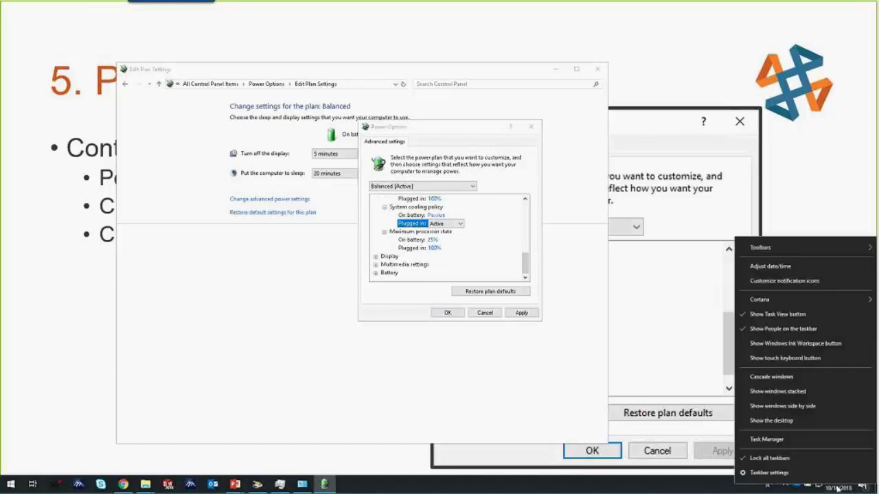
pyautogui.click(793, 440)
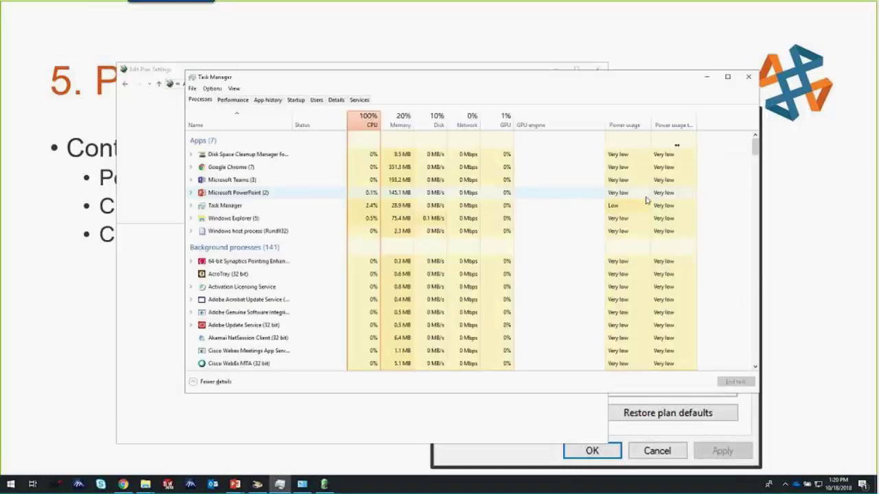
pyautogui.click(233, 100)
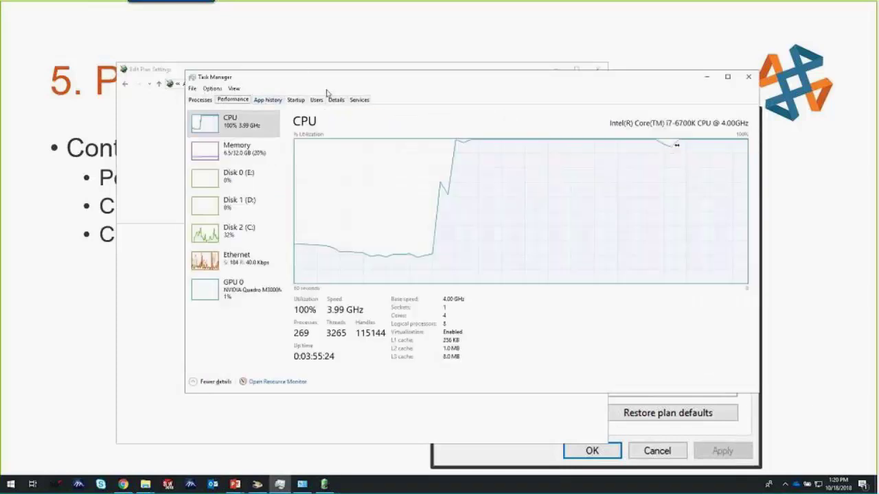
pyautogui.moveTo(365, 81); pyautogui.dragTo(357, 141)
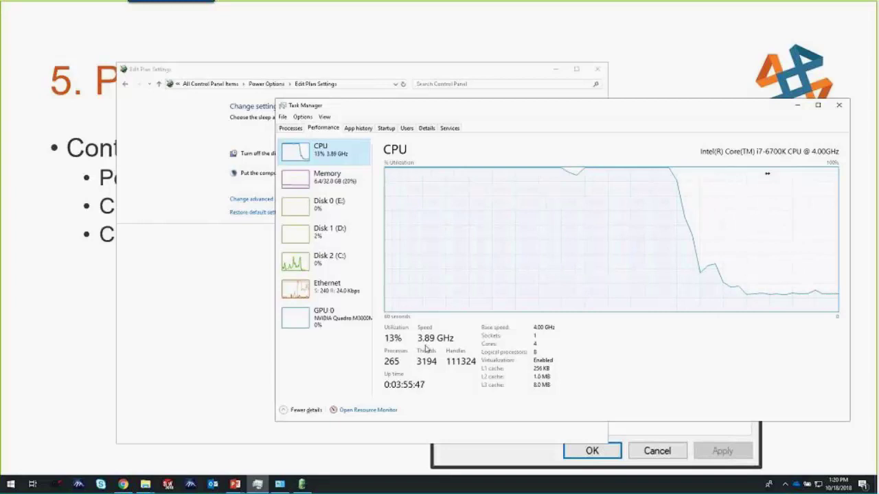
pyautogui.click(839, 105)
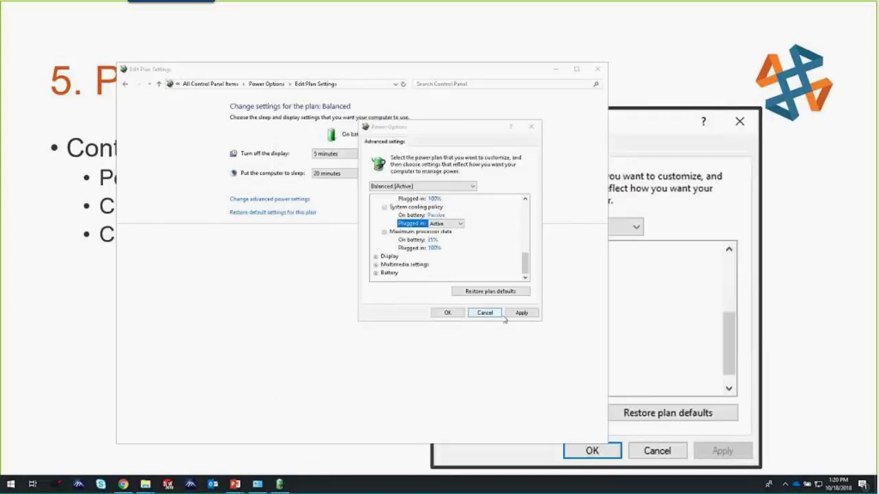
# - Accept the advanced power settings for the Balanced plan and close the plan settings window
pyautogui.click(525, 267)
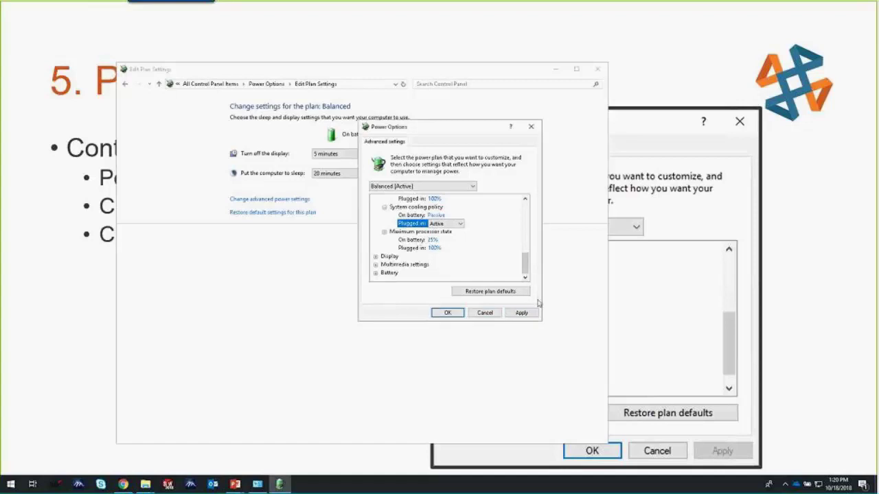
pyautogui.click(453, 314)
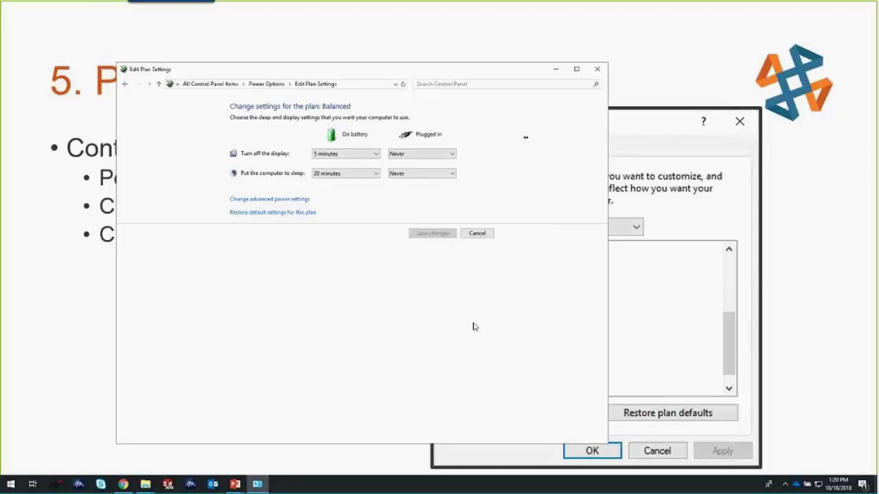
pyautogui.click(602, 72)
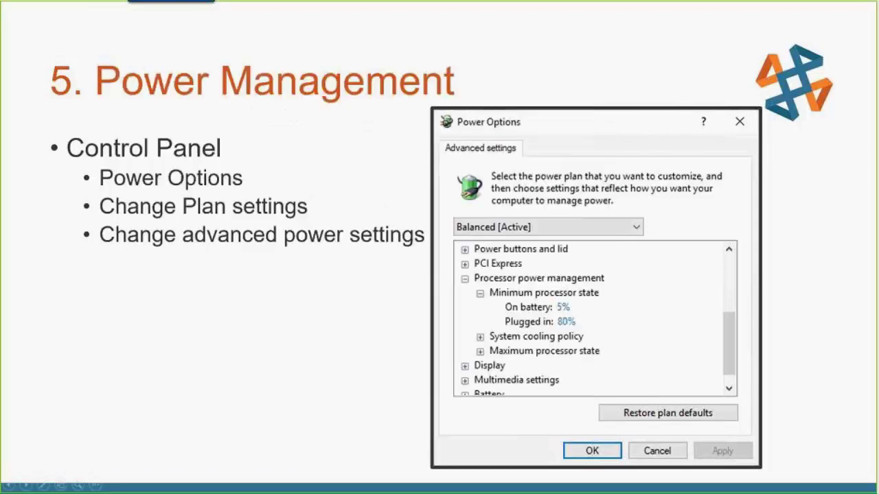
# - Advance the slide show to the Change Windows Active Hours slide
pyautogui.click(387, 265)
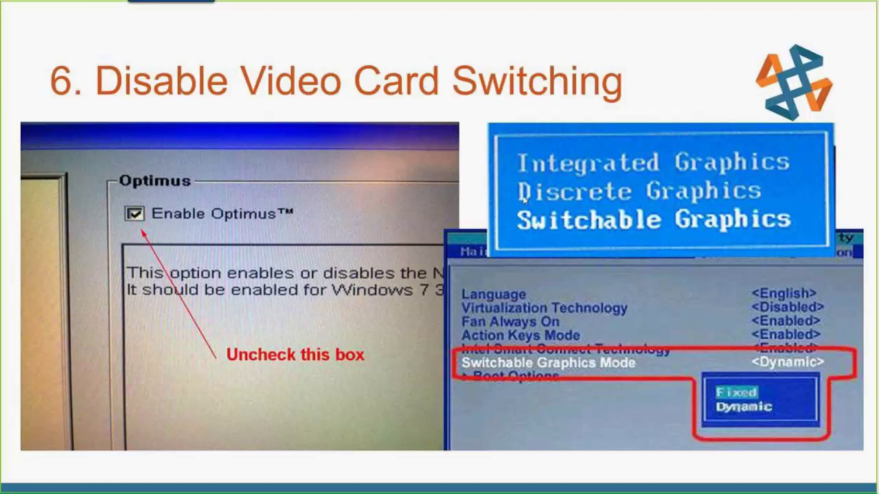
pyautogui.press('Right')
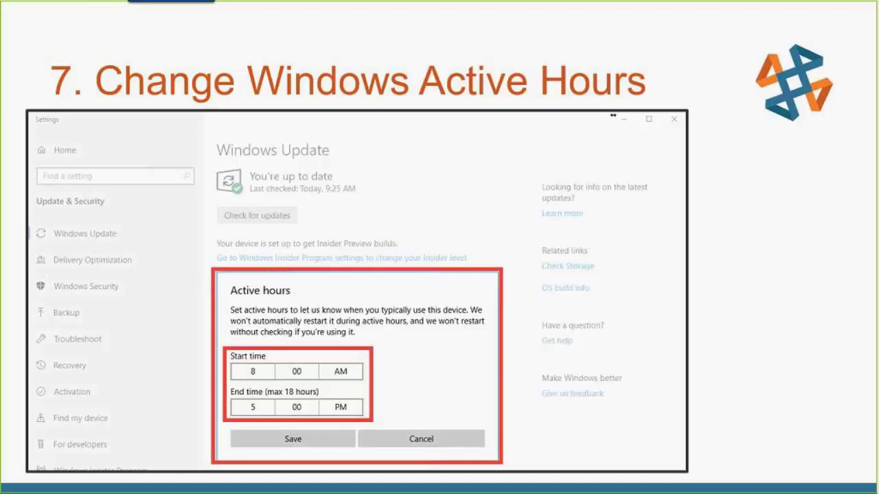
# - Open the Active hours options of Windows Update in Windows Settings
pyautogui.press('super')
pyautogui.write('se')
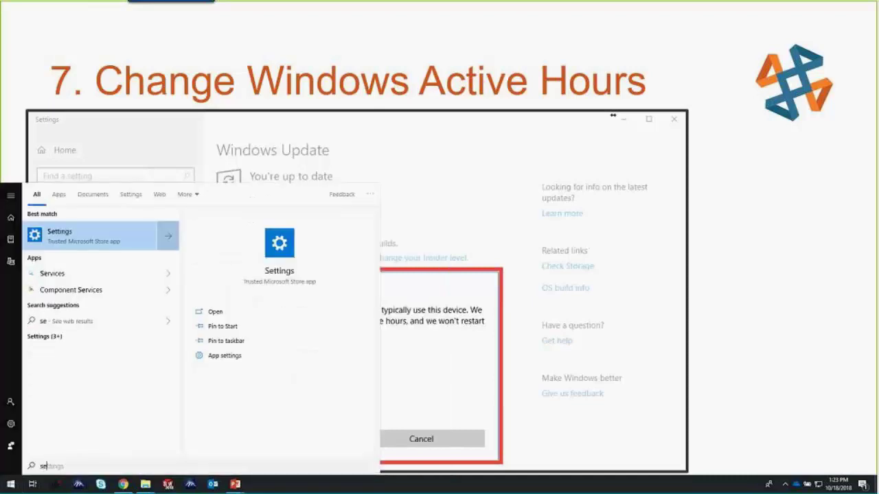
pyautogui.write('ttim')
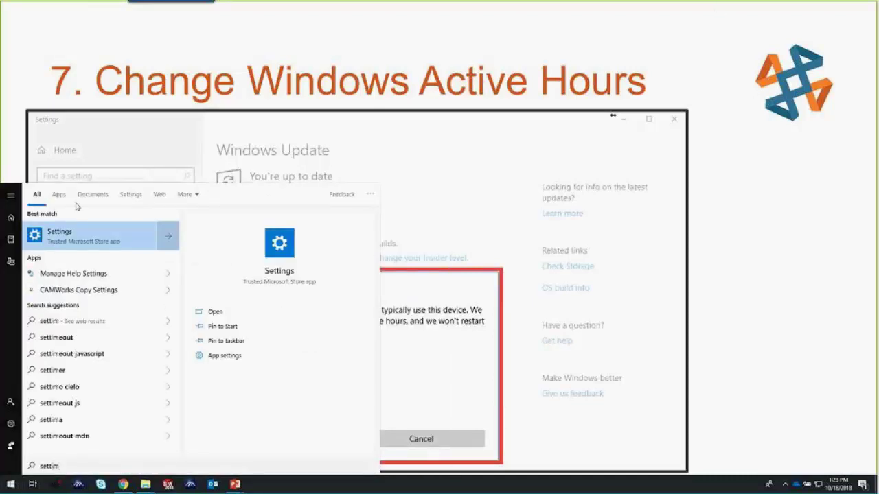
pyautogui.click(68, 237)
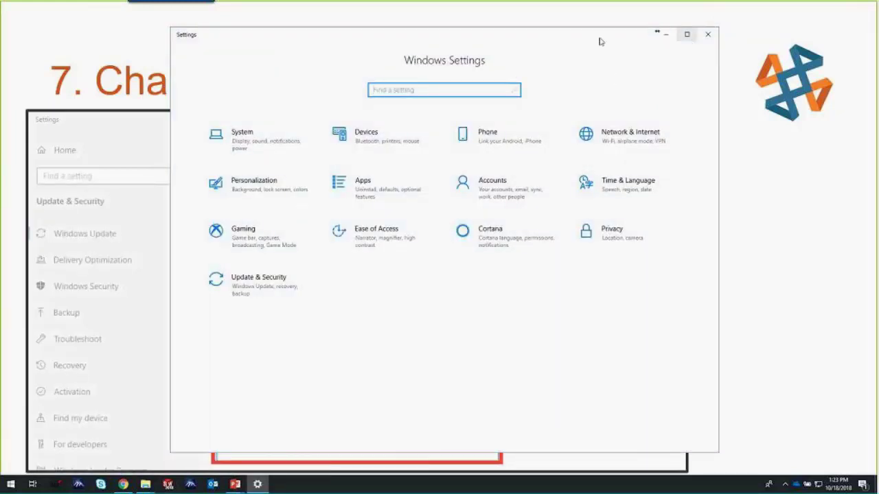
pyautogui.moveTo(599, 42); pyautogui.dragTo(506, 27)
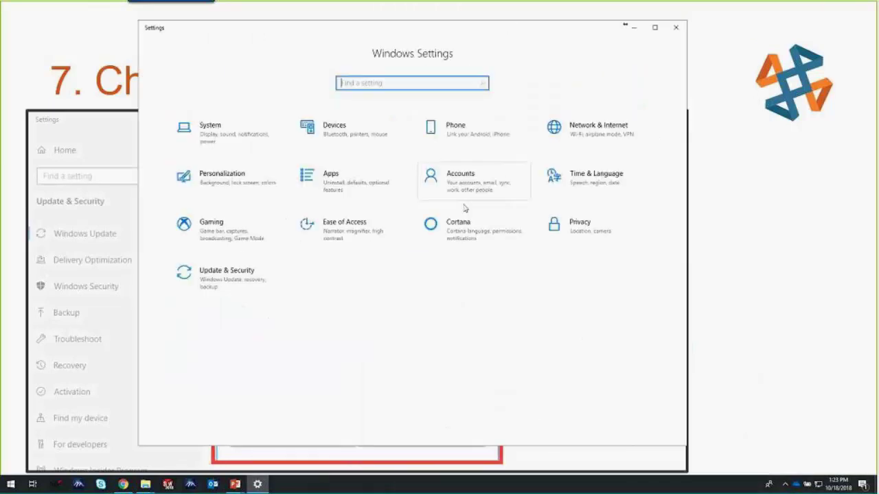
pyautogui.click(227, 278)
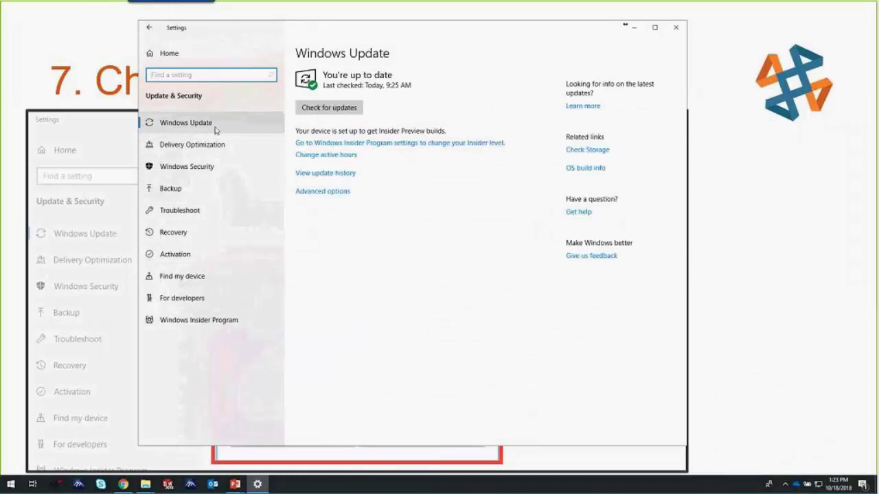
pyautogui.click(321, 156)
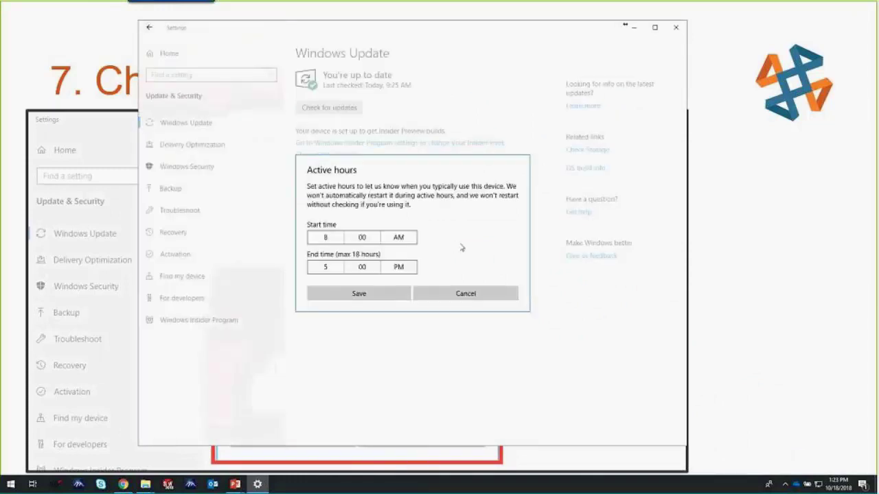
# - Try an active hours end time of 6:00 PM
pyautogui.click(332, 241)
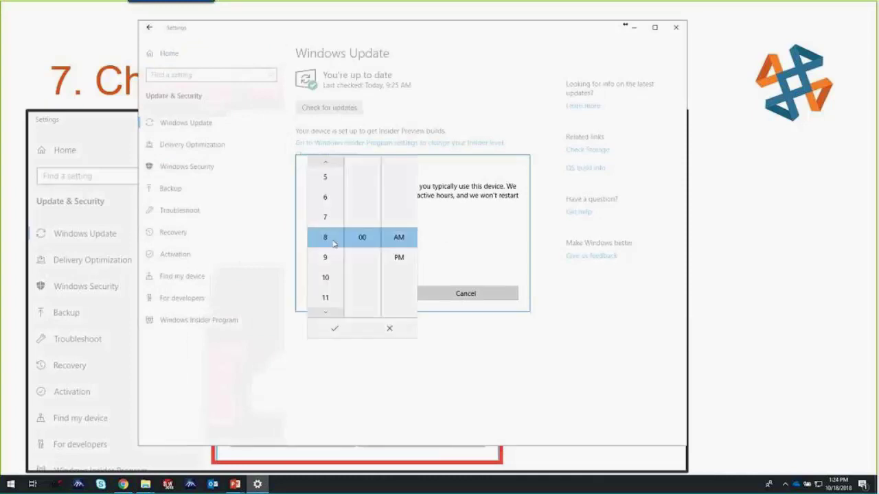
pyautogui.click(484, 263)
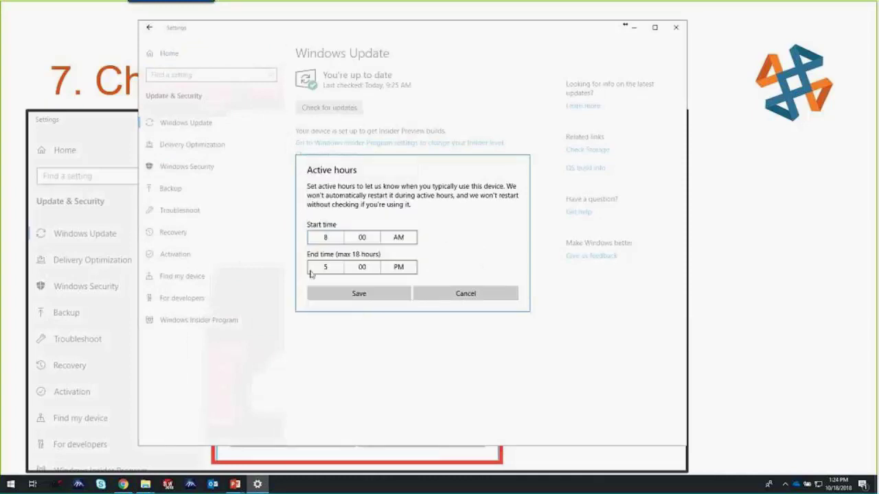
pyautogui.click(312, 271)
pyautogui.click(326, 287)
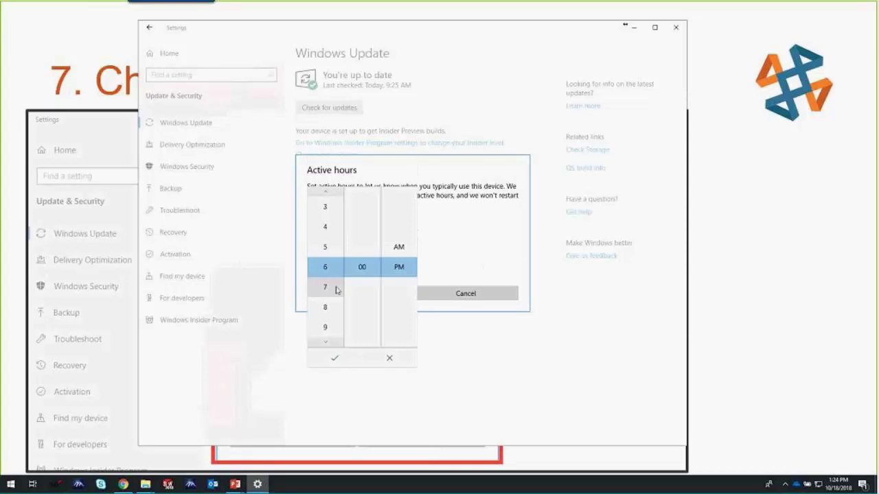
pyautogui.click(335, 358)
# - Try an active hours start time of 6:00 AM, discard the active hours changes and leave Settings
pyautogui.click(326, 236)
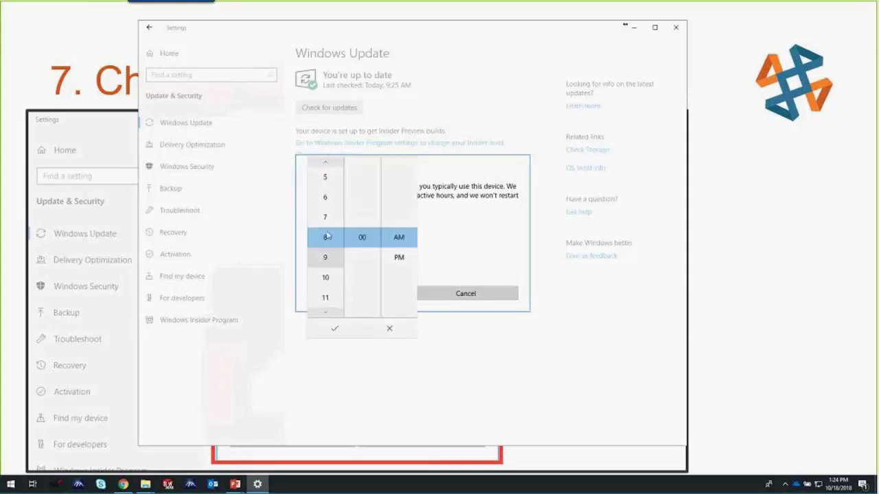
pyautogui.click(326, 197)
pyautogui.click(334, 329)
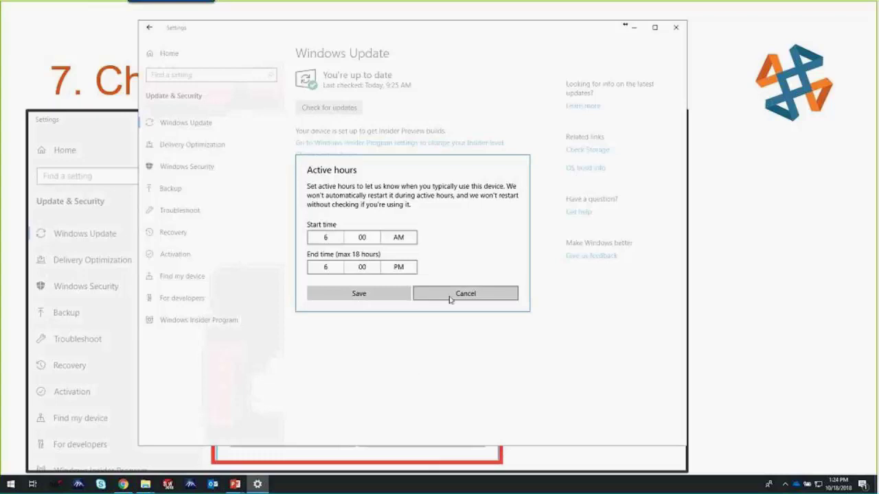
pyautogui.click(484, 295)
pyautogui.click(641, 27)
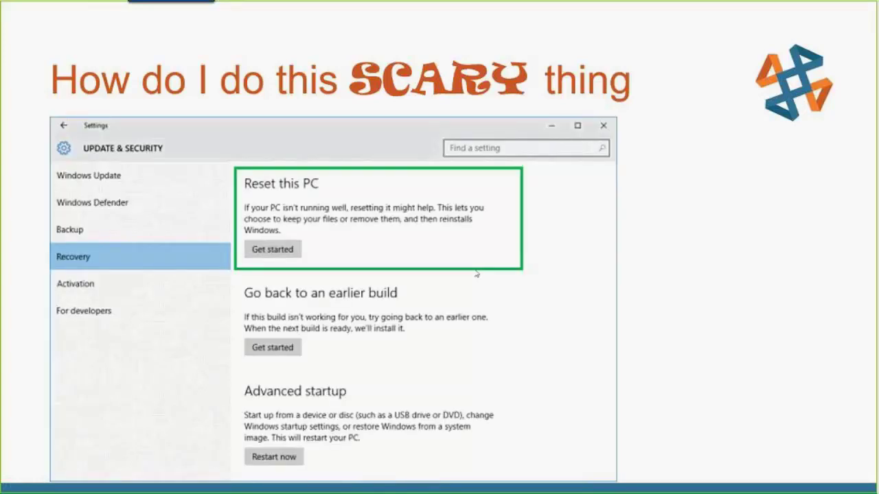
# - Open the Recovery options under Update & Security in Windows Settings
pyautogui.press('super')
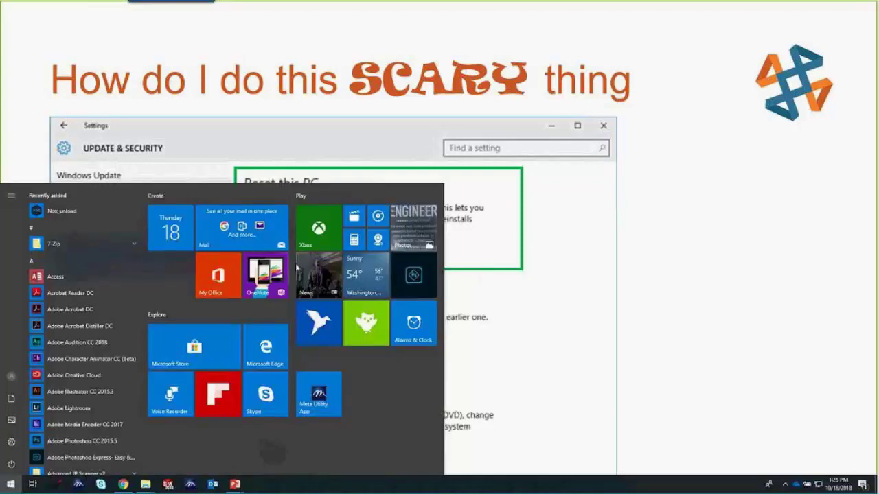
pyautogui.write('sett')
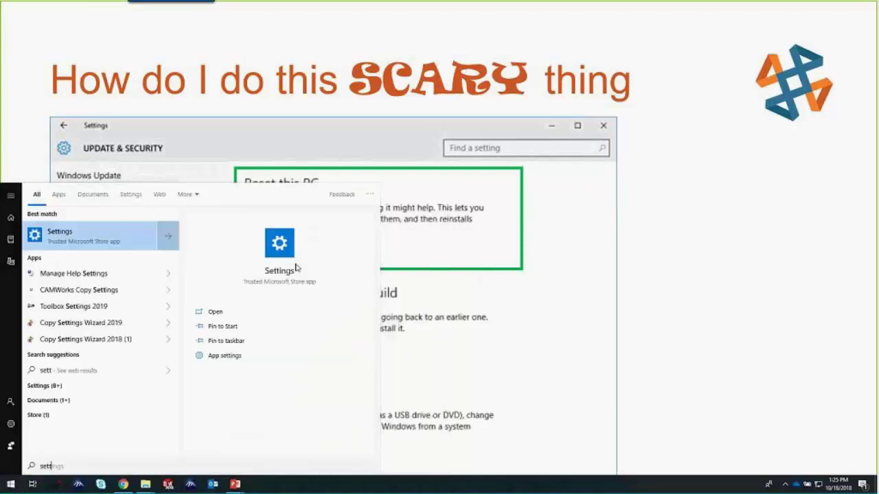
pyautogui.click(297, 268)
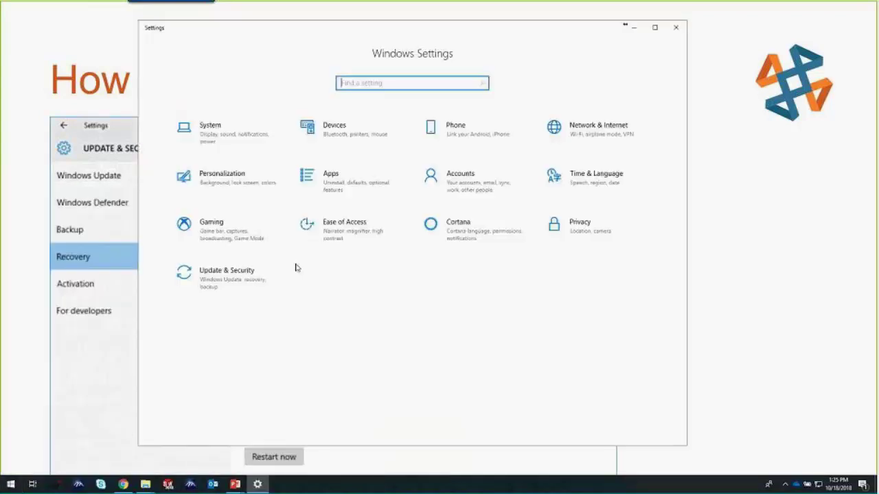
pyautogui.click(246, 272)
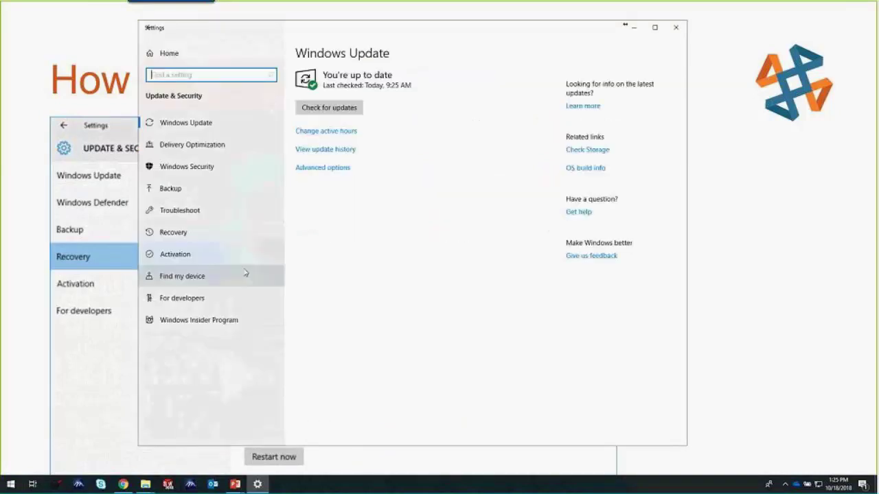
pyautogui.click(173, 234)
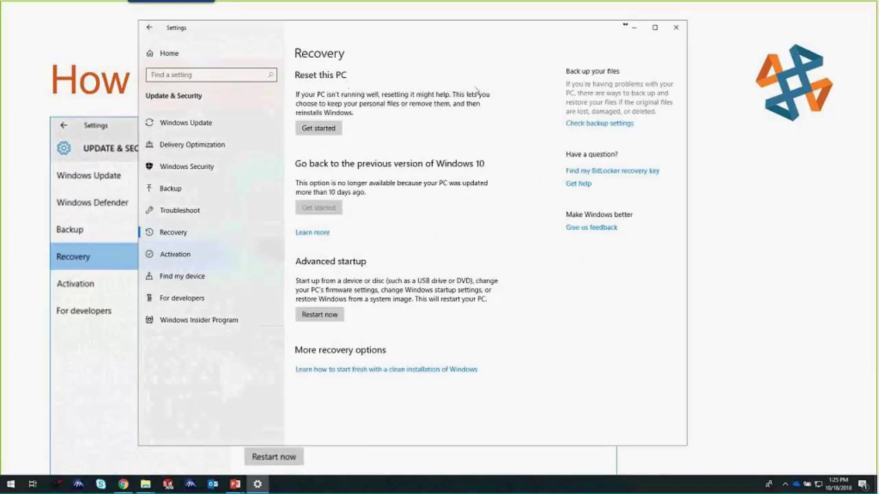
# - View the Reset this PC choices, cancel without resetting, and put the Settings window away
pyautogui.click(315, 134)
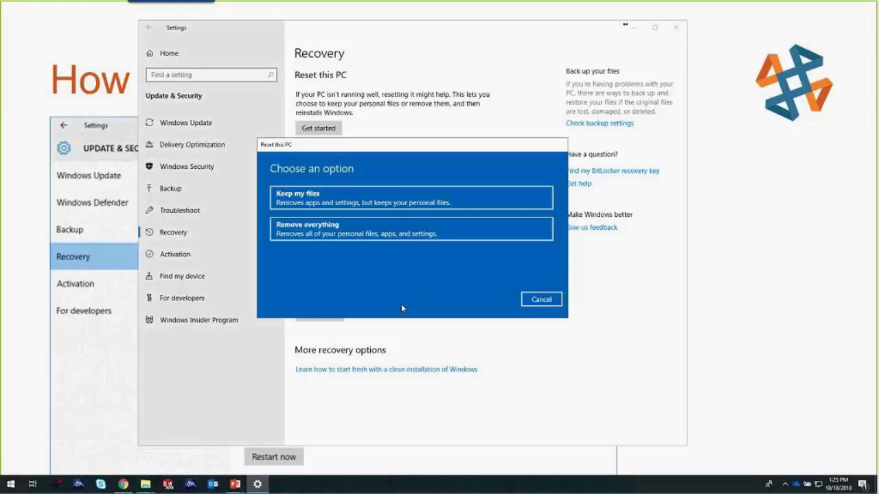
pyautogui.click(542, 300)
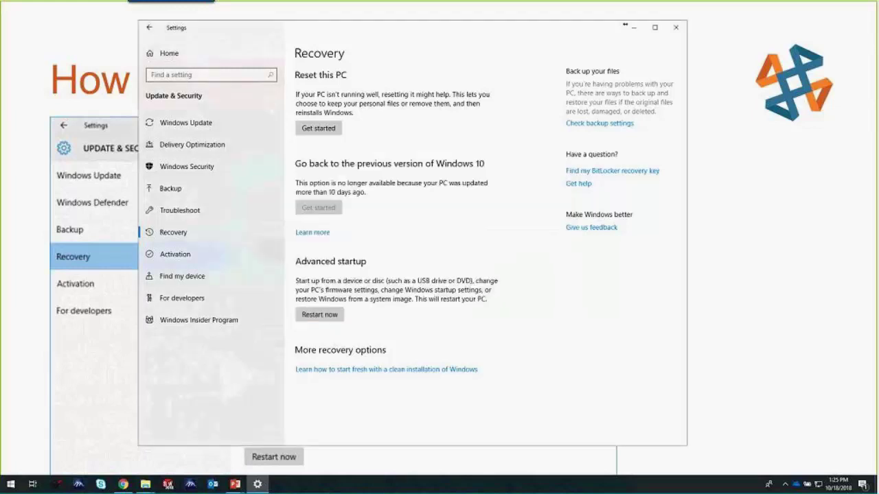
pyautogui.click(633, 28)
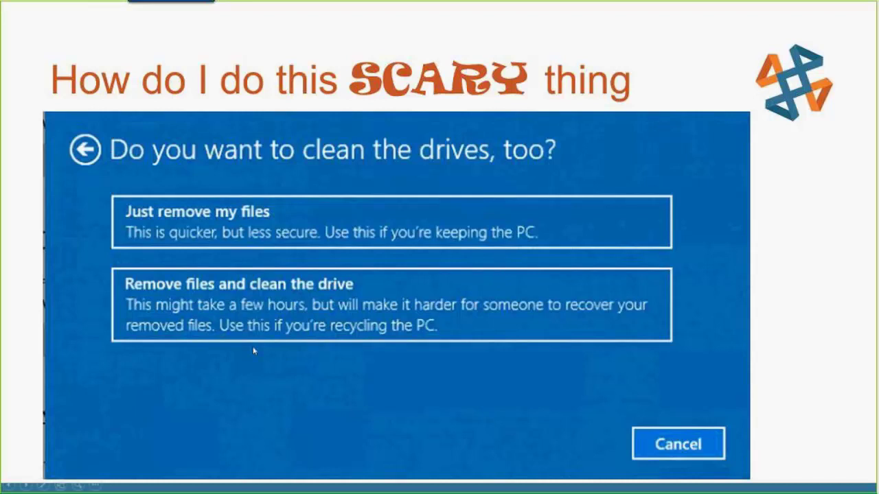
# - Launch the Registry Editor with regedit and shift its window so the slide's instructions stay readable
pyautogui.click(319, 356)
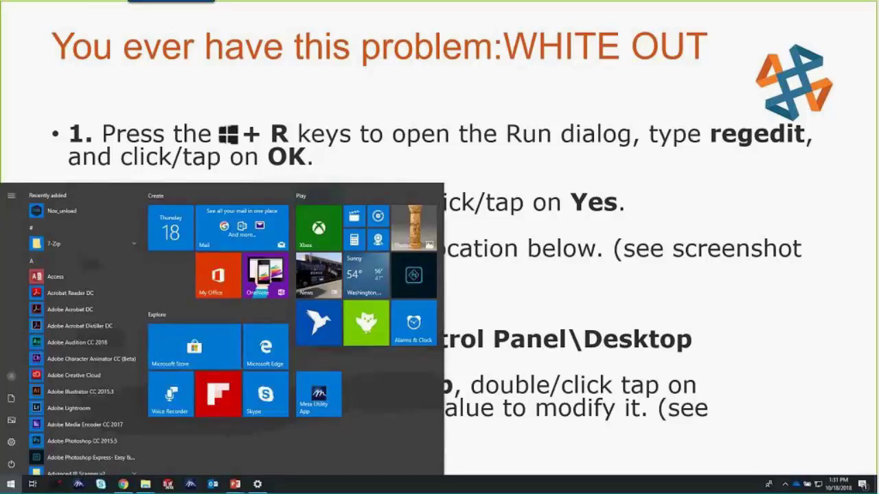
pyautogui.write('regedit')
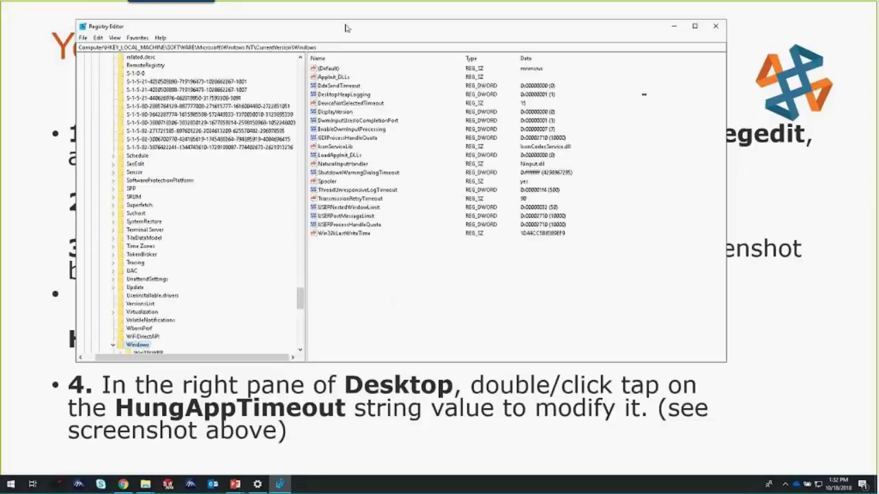
pyautogui.moveTo(346, 28); pyautogui.dragTo(405, 75)
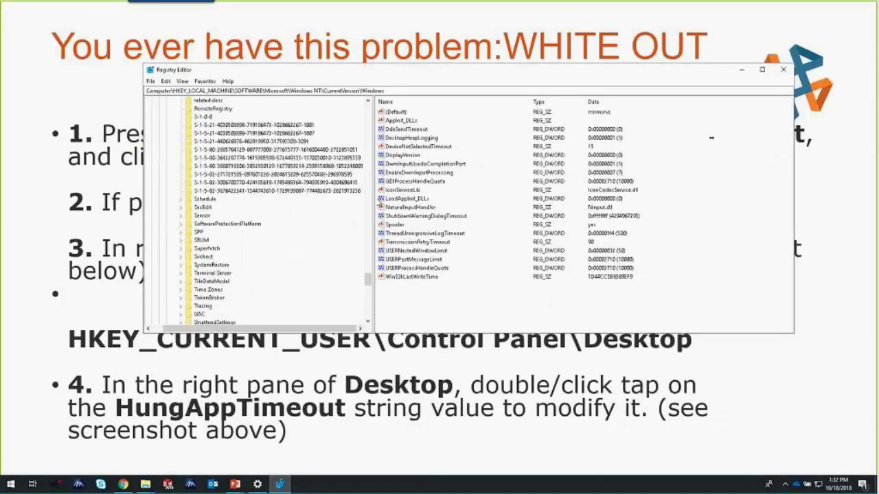
# - Go to the registry key HKEY_CURRENT_USER\Control Panel\Desktop
pyautogui.moveTo(369, 279); pyautogui.dragTo(368, 104)
pyautogui.click(151, 125)
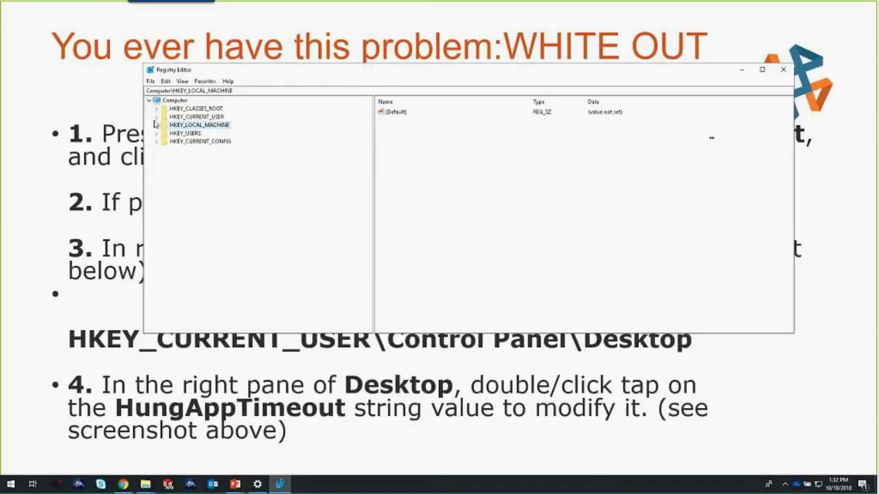
pyautogui.click(157, 117)
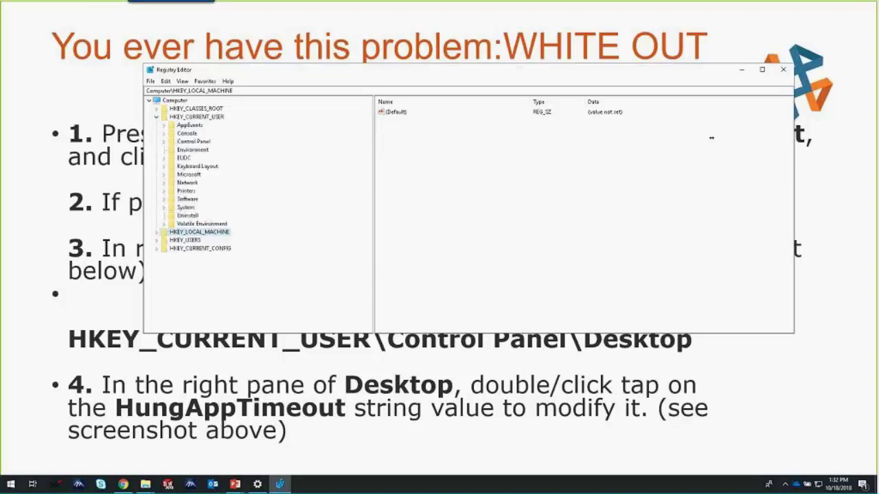
pyautogui.click(164, 142)
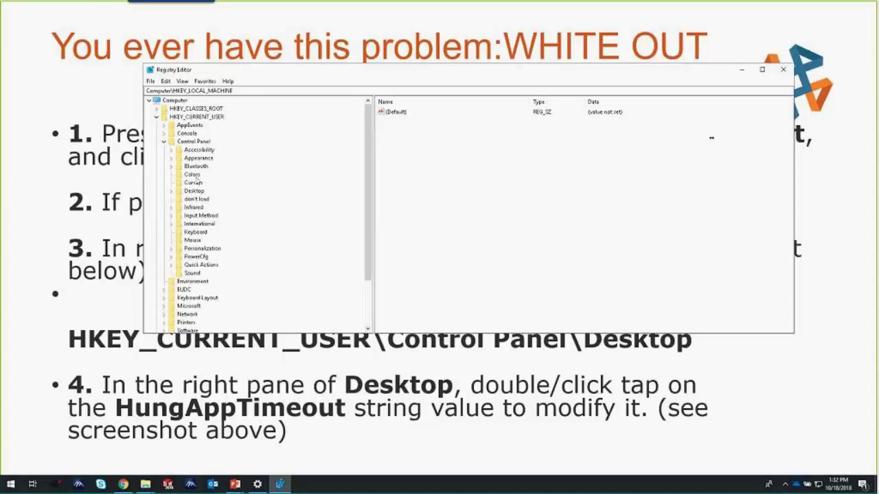
pyautogui.click(198, 192)
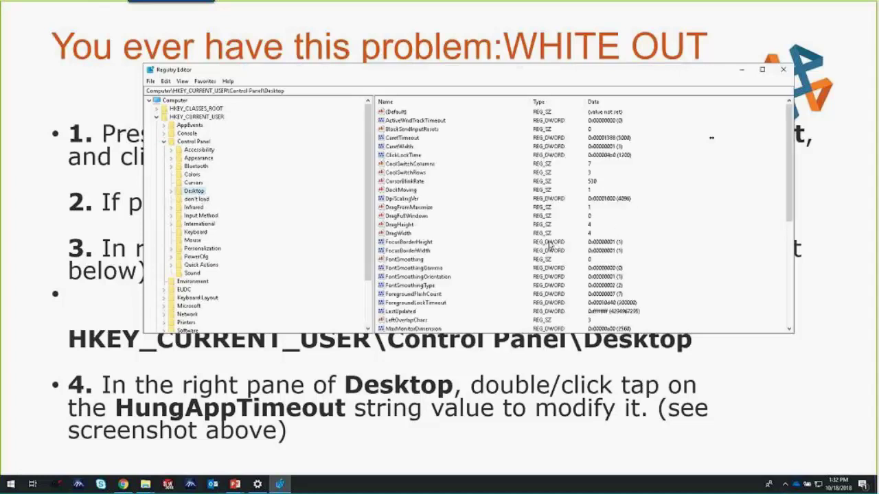
# - Look through the Desktop key's entries for HungAppTimeout and add a new string value with that name
pyautogui.scroll(-1, 550, 246)
pyautogui.scroll(-2, 547, 244)
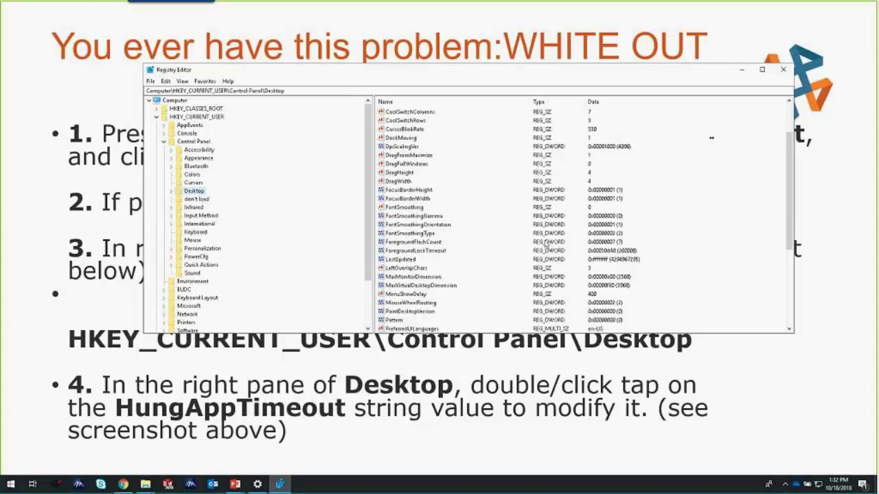
pyautogui.scroll(2, 547, 244)
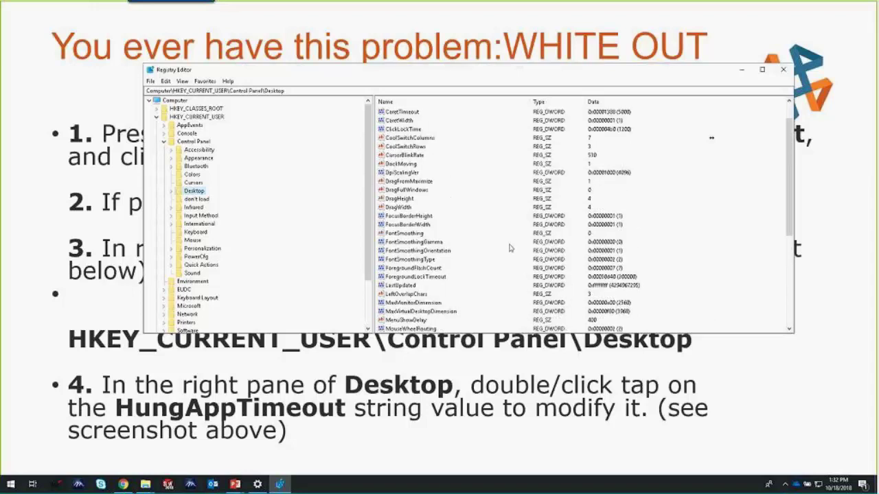
pyautogui.scroll(1, 508, 249)
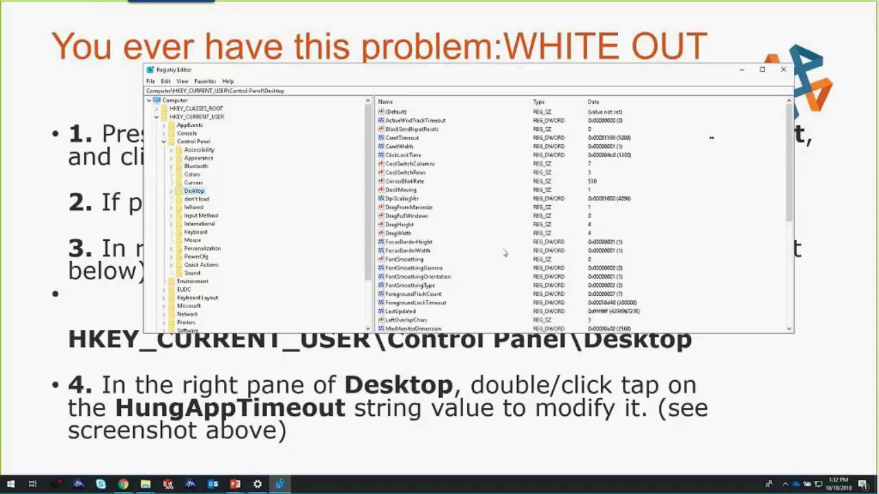
pyautogui.scroll(-7, 502, 252)
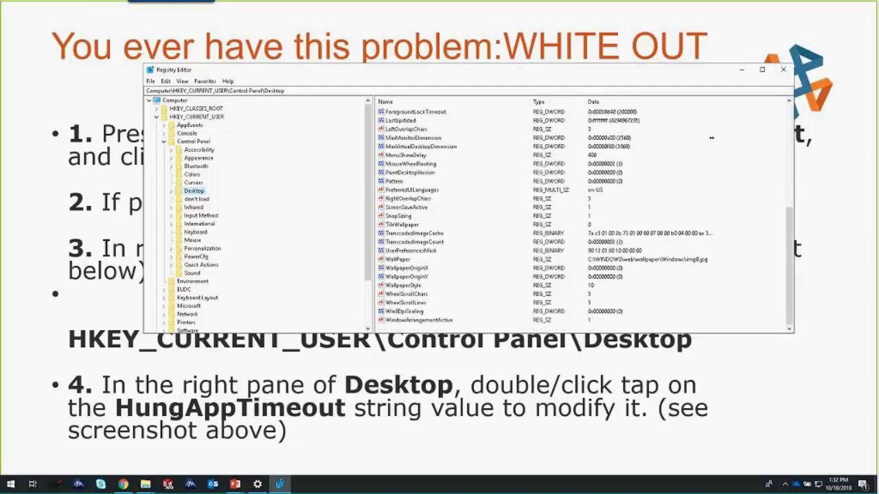
pyautogui.rightClick(435, 328)
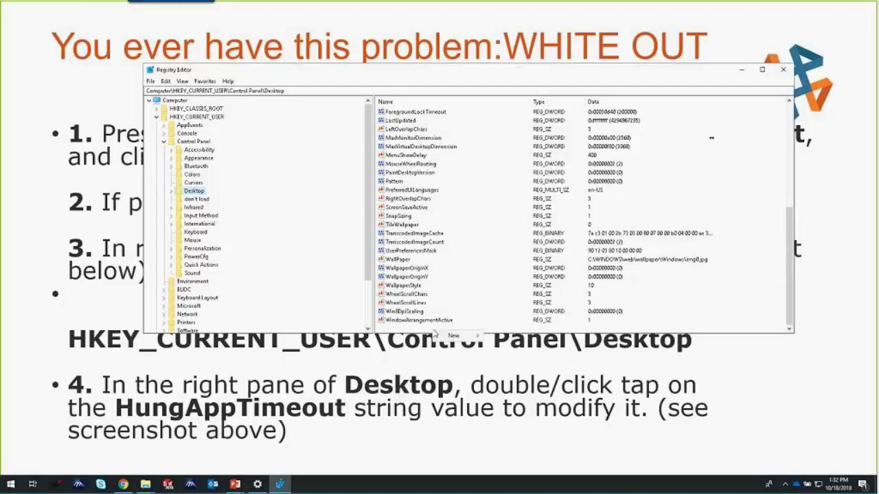
pyautogui.moveTo(455, 336)
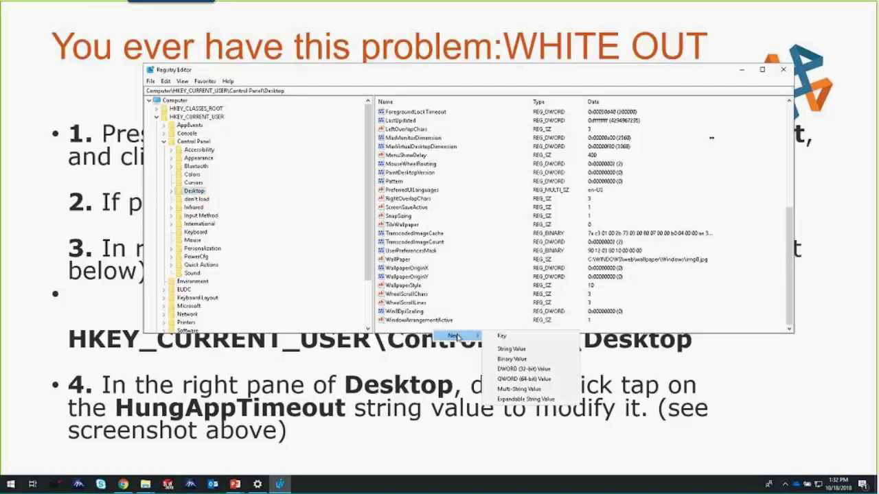
pyautogui.click(511, 350)
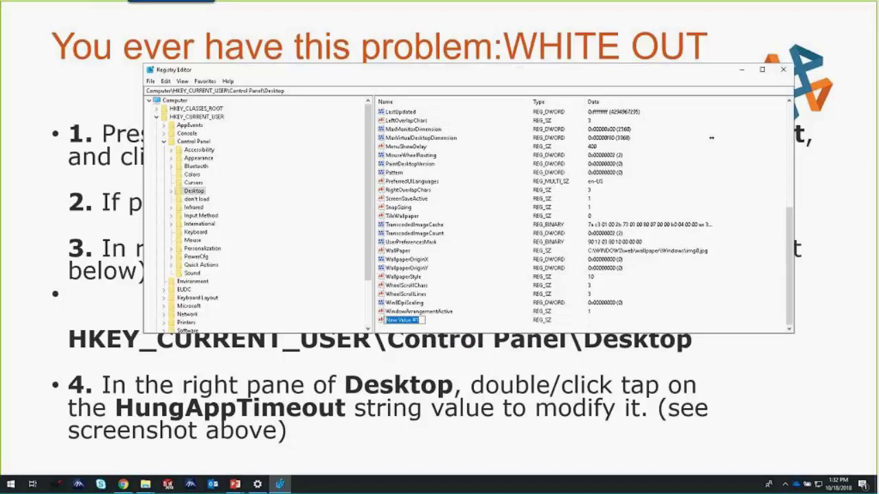
pyautogui.write('HungAppTimeout')
pyautogui.click(480, 321)
# - Set the value data of HungAppTimeout to 180000
pyautogui.doubleClick(422, 322)
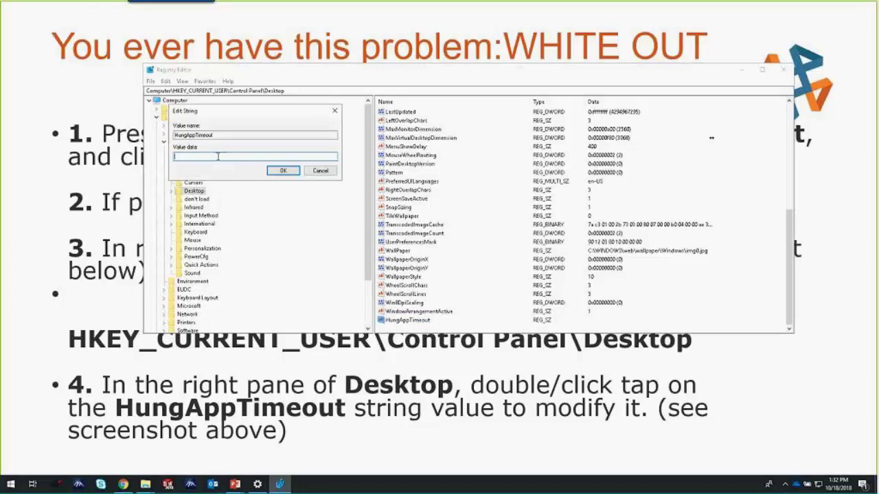
pyautogui.write('3')
pyautogui.press('BackSpace')
pyautogui.write('5000')
pyautogui.press('BackSpace')
pyautogui.press('BackSpace')
pyautogui.press('BackSpace')
pyautogui.press('BackSpace')
pyautogui.write('180000')
pyautogui.click(285, 171)
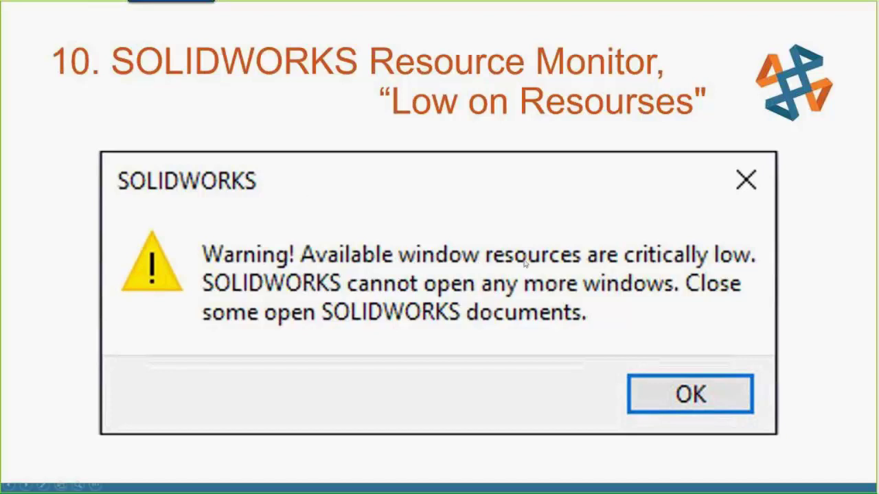
# - Examine the MySolidWorks article "GDI Objects and User Objects study", including its test charts, recommended settings and registry instructions
pyautogui.click(572, 268)
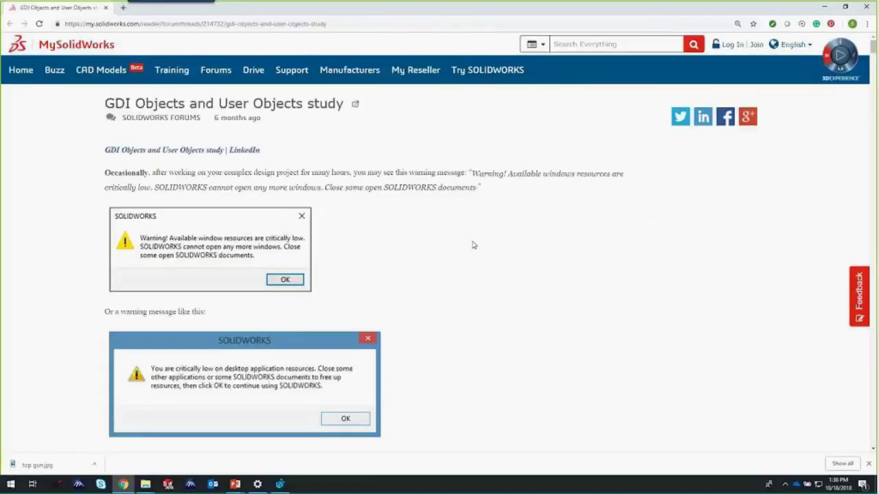
pyautogui.scroll(-1, 471, 245)
pyautogui.scroll(-4, 471, 245)
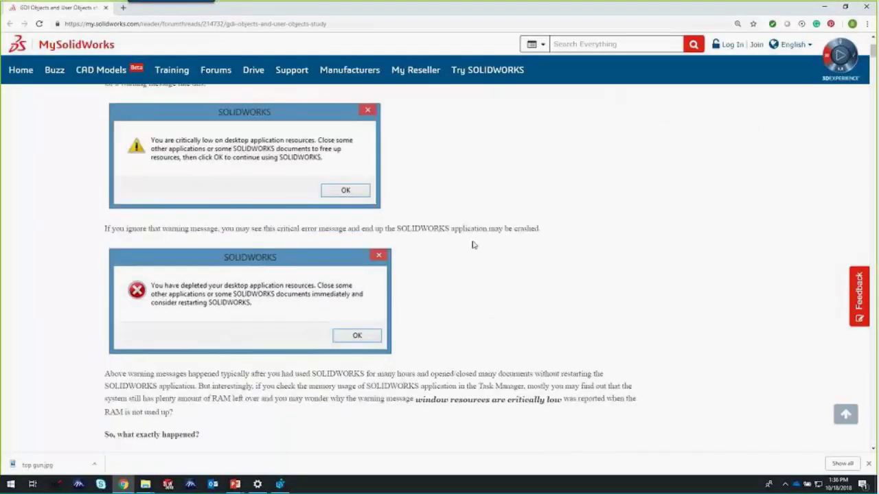
pyautogui.scroll(-3, 472, 245)
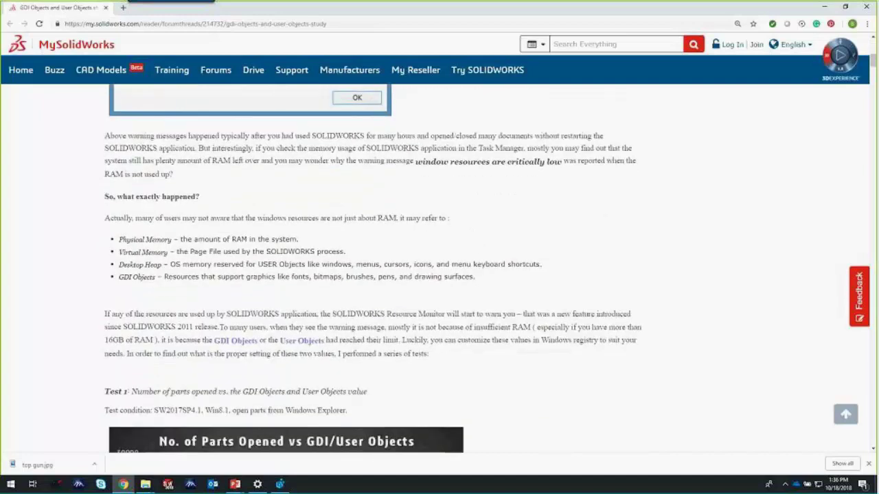
pyautogui.scroll(-3, 512, 246)
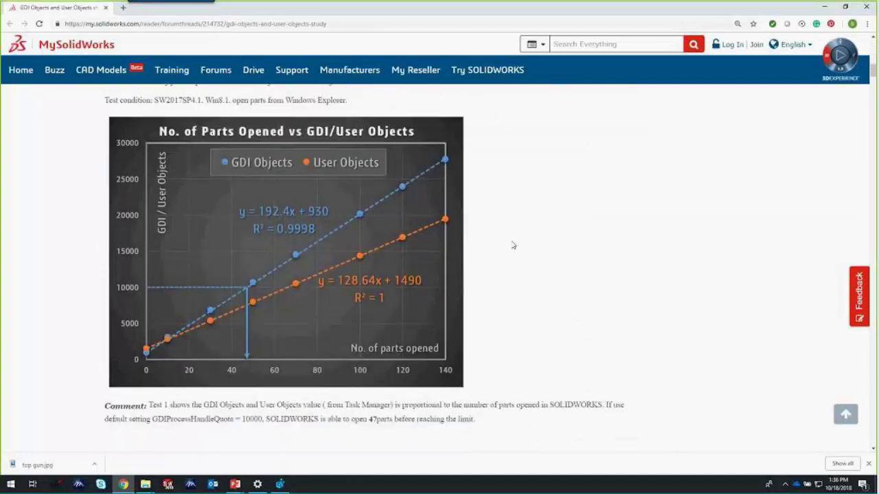
pyautogui.scroll(-5, 512, 246)
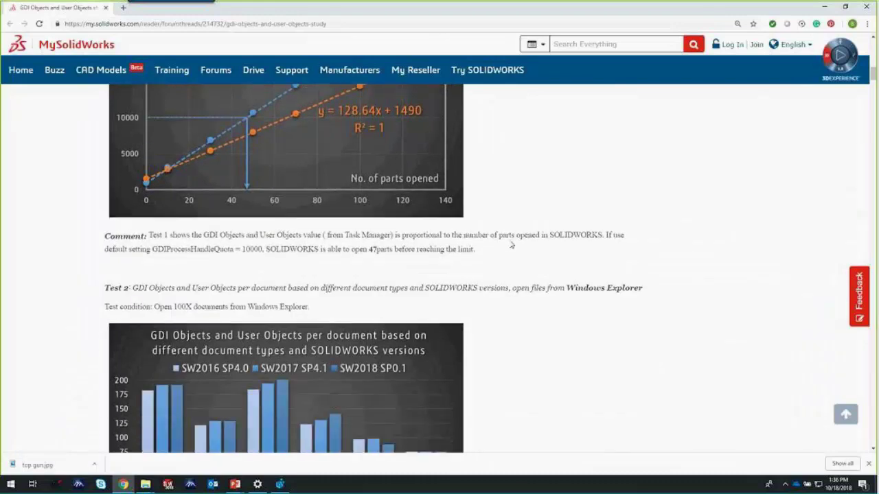
pyautogui.scroll(-10, 512, 245)
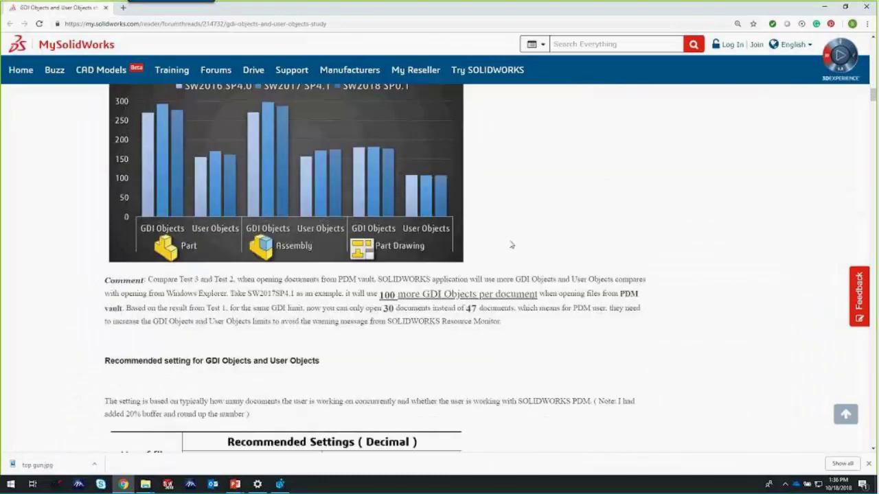
pyautogui.scroll(-4, 511, 246)
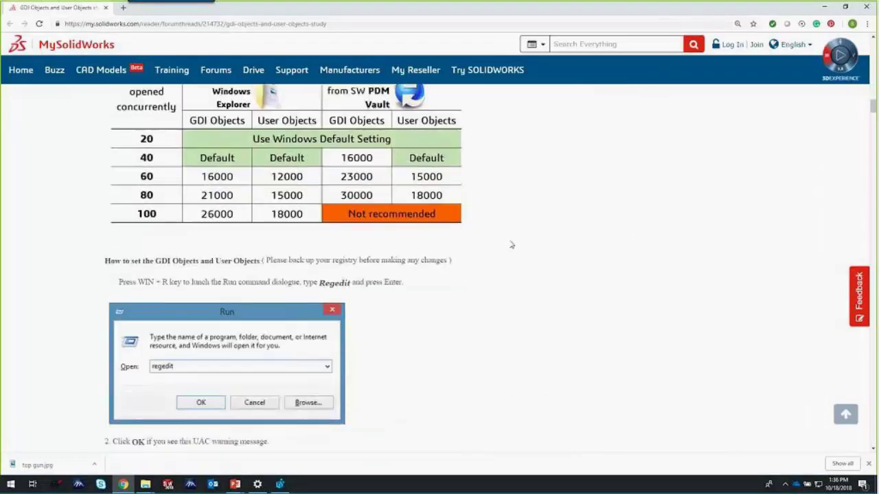
pyautogui.scroll(-5, 512, 245)
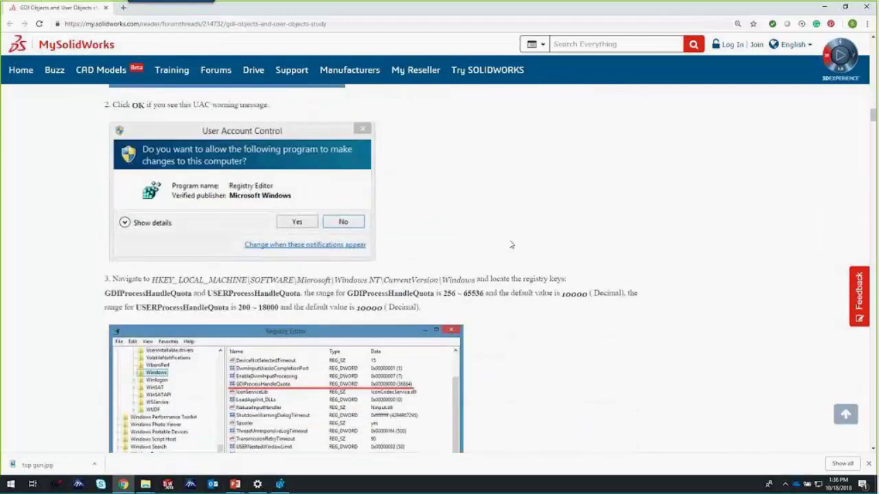
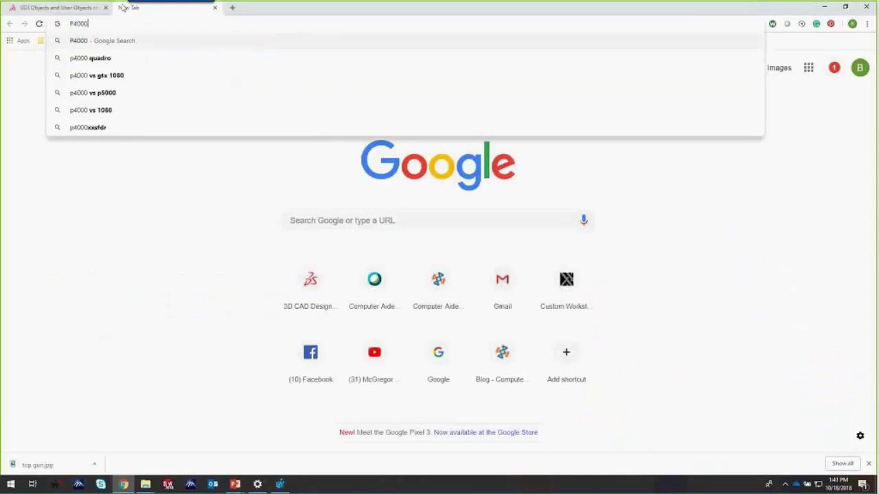
# - Search Google for "p4000 quadro" and view the enlarged product image of the NVIDIA Quadro P4000
pyautogui.press('Return')
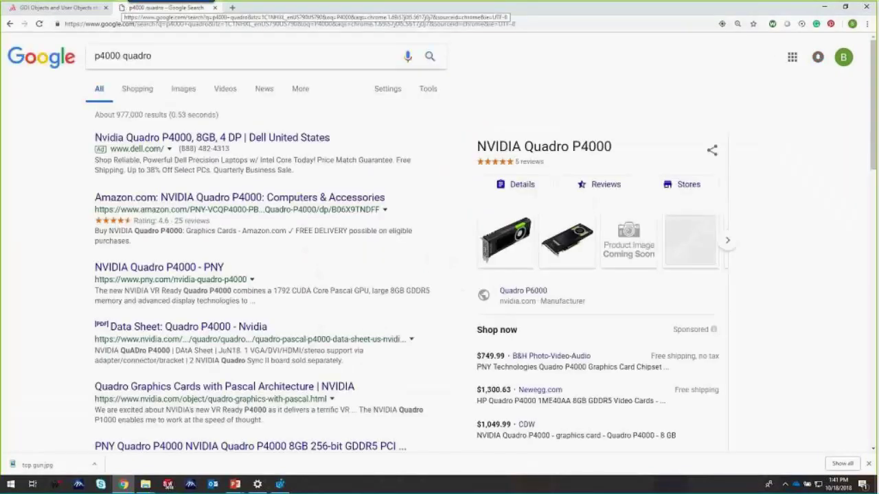
pyautogui.click(505, 240)
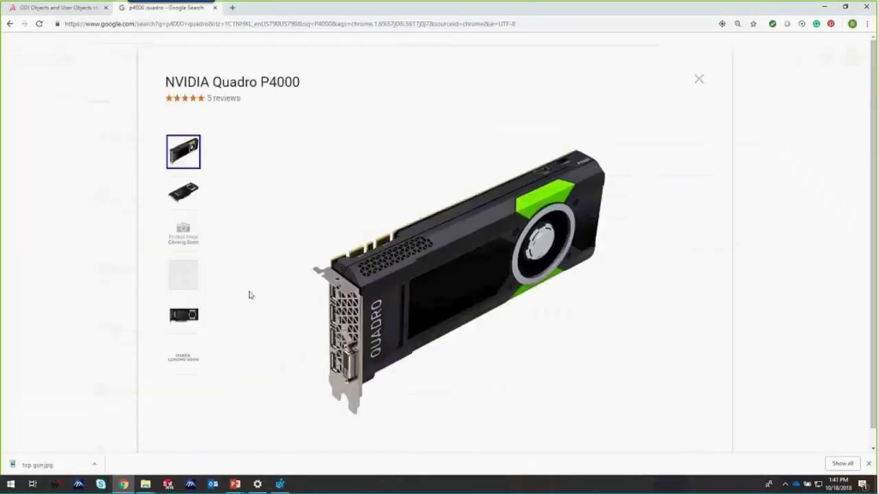